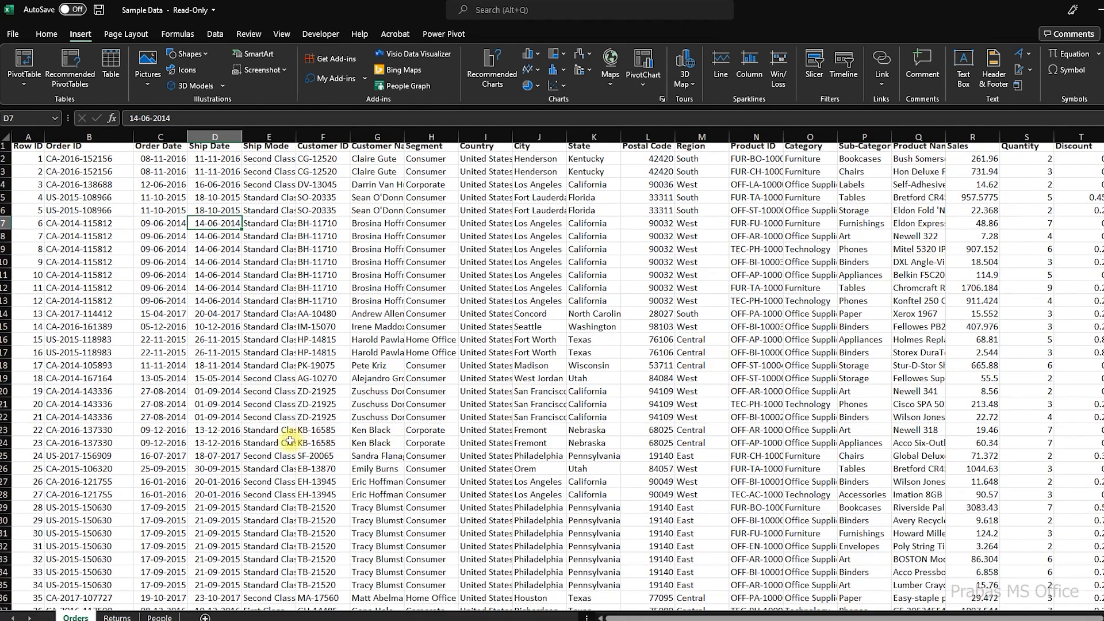
- Examine the order records in the Orders sheet down to the last filled row
scroll(118, 452, "down", 20)
scroll(118, 453, "down", 20)
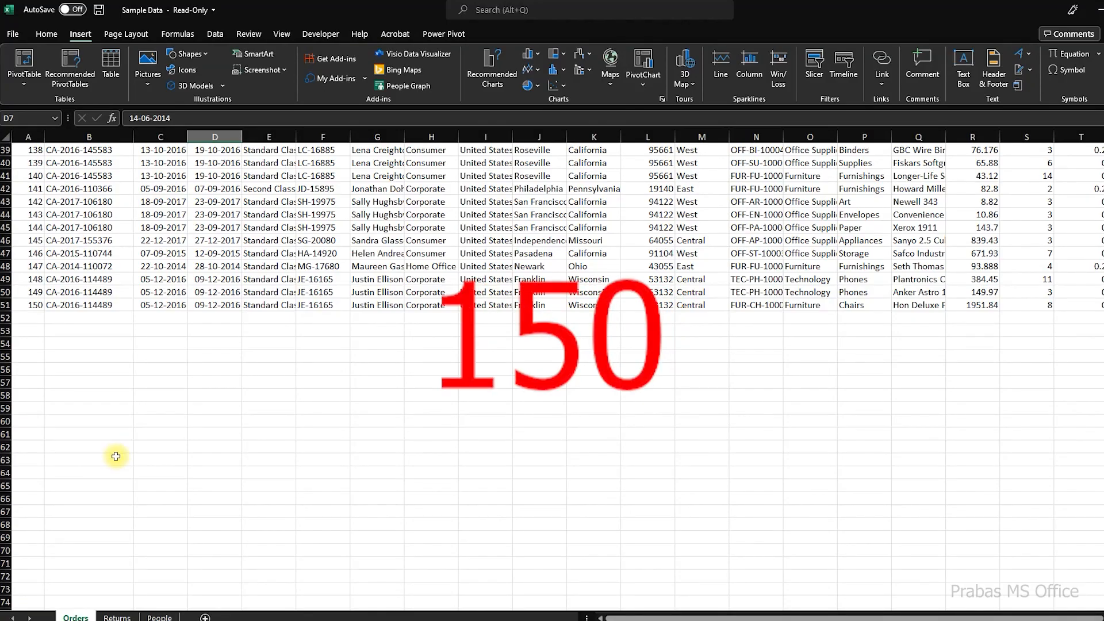
scroll(115, 456, "up", 20)
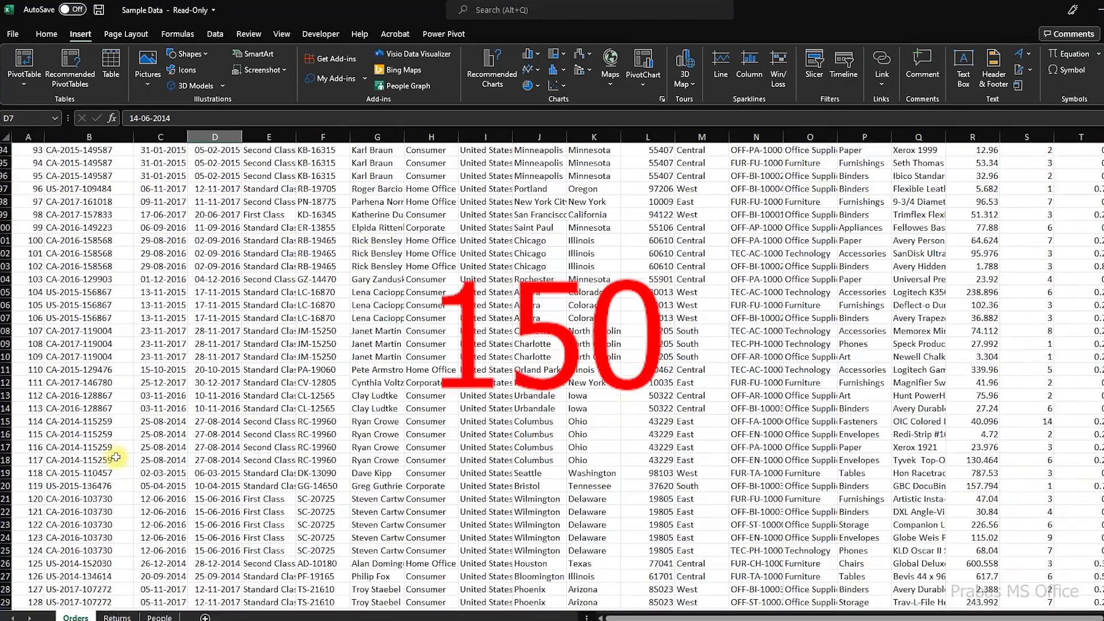
scroll(117, 461, "up", 12)
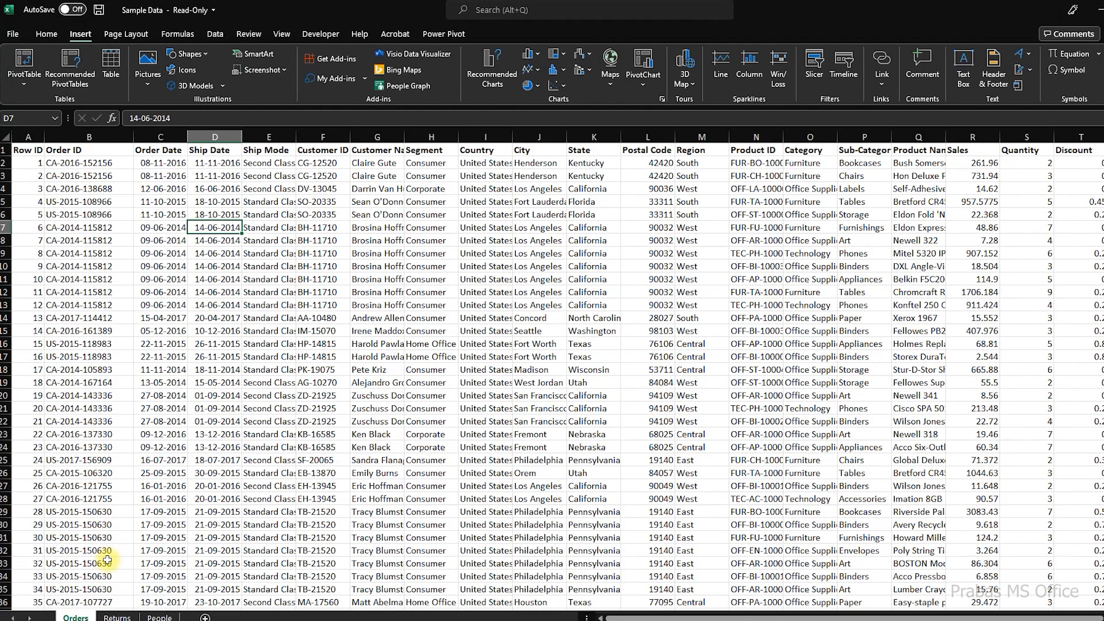
- Open Microsoft Word with a new blank document
key("super+r")
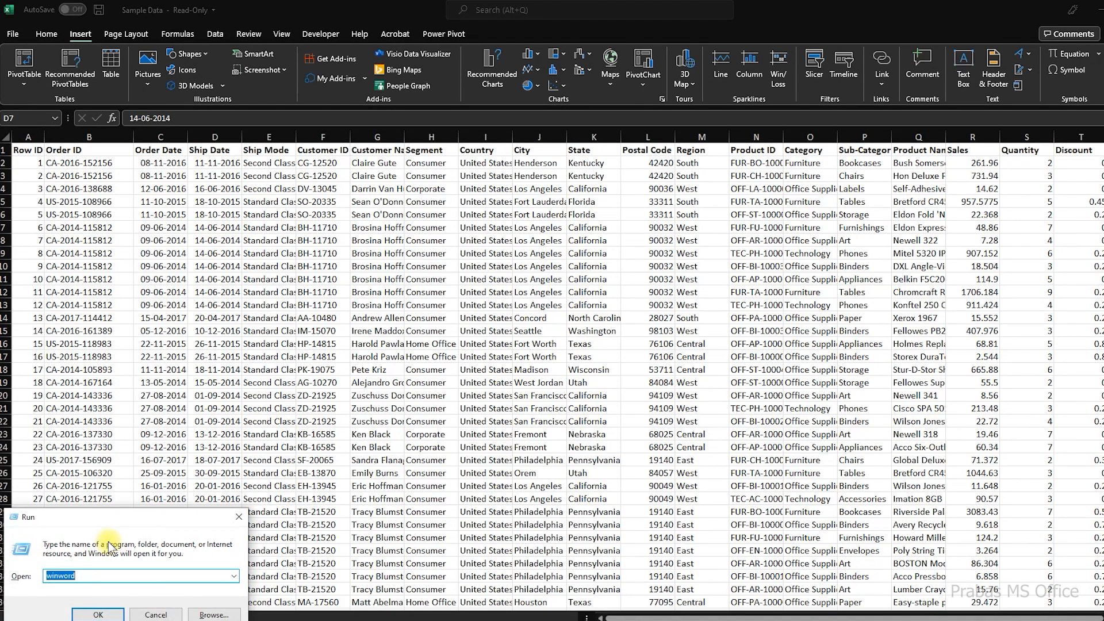
type("wo")
key("Return")
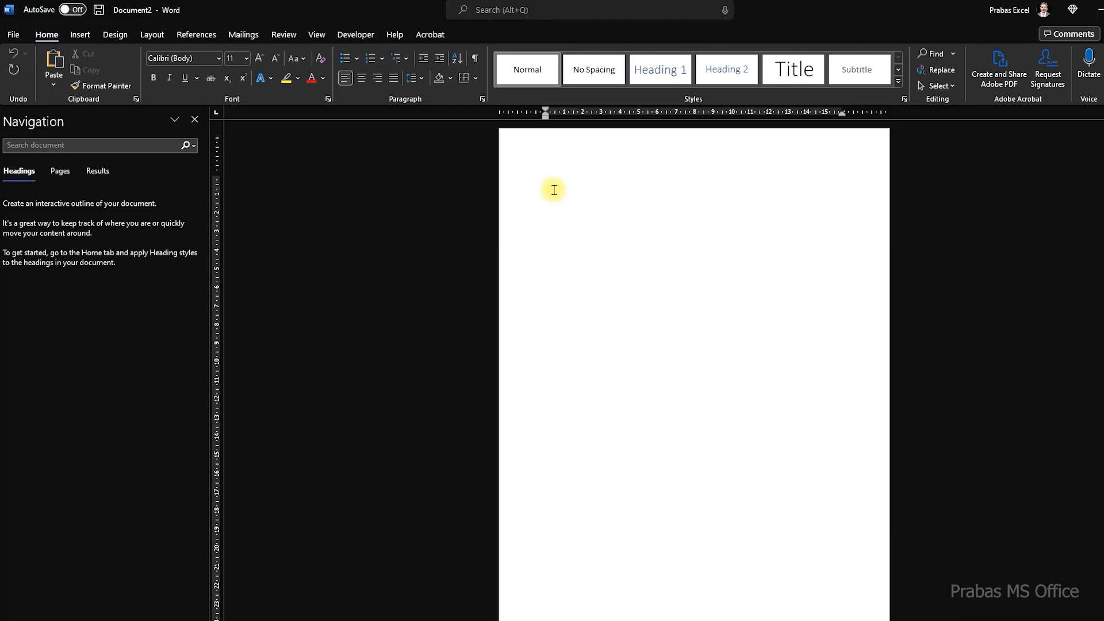
- Insert a table with 5 columns and 30 rows into the blank document
left_click(80, 35)
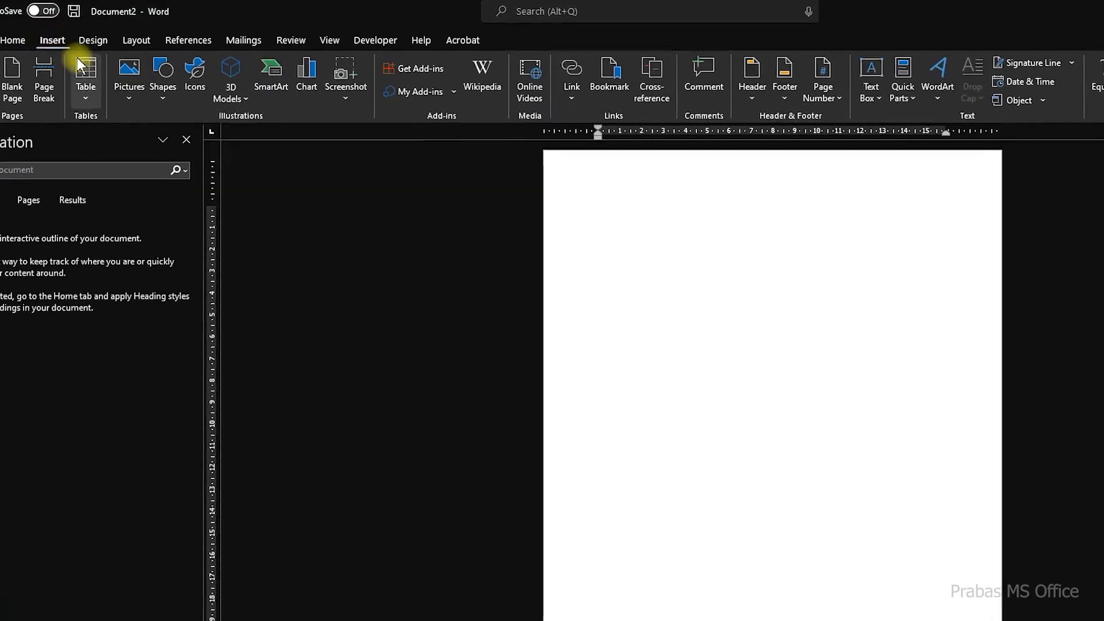
left_click(82, 68)
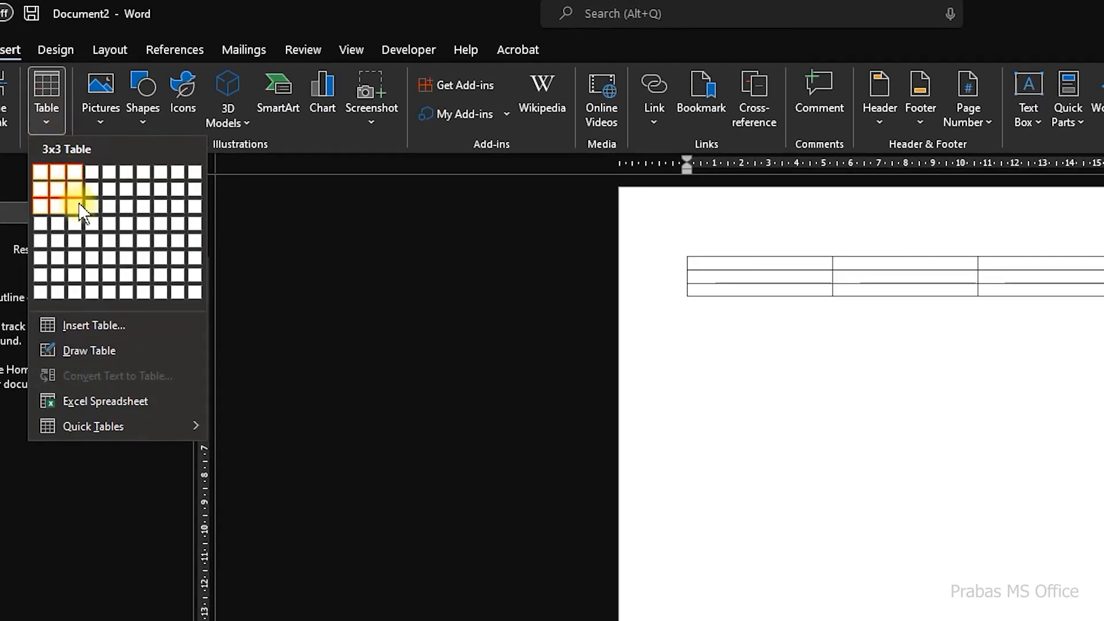
left_click(94, 324)
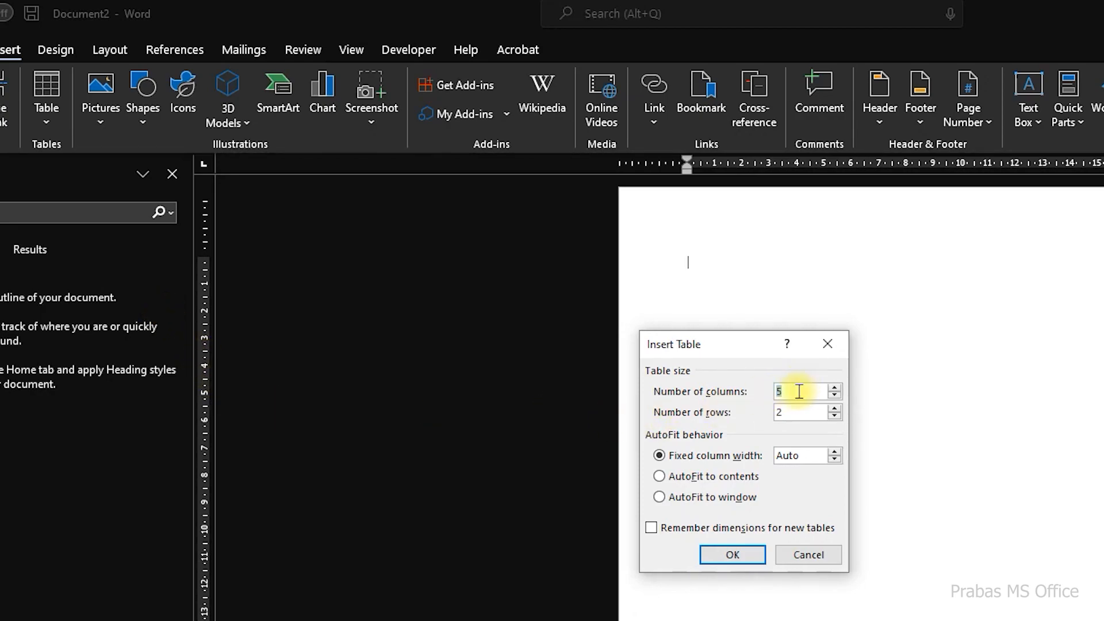
type("5")
double_click(785, 411)
type("30")
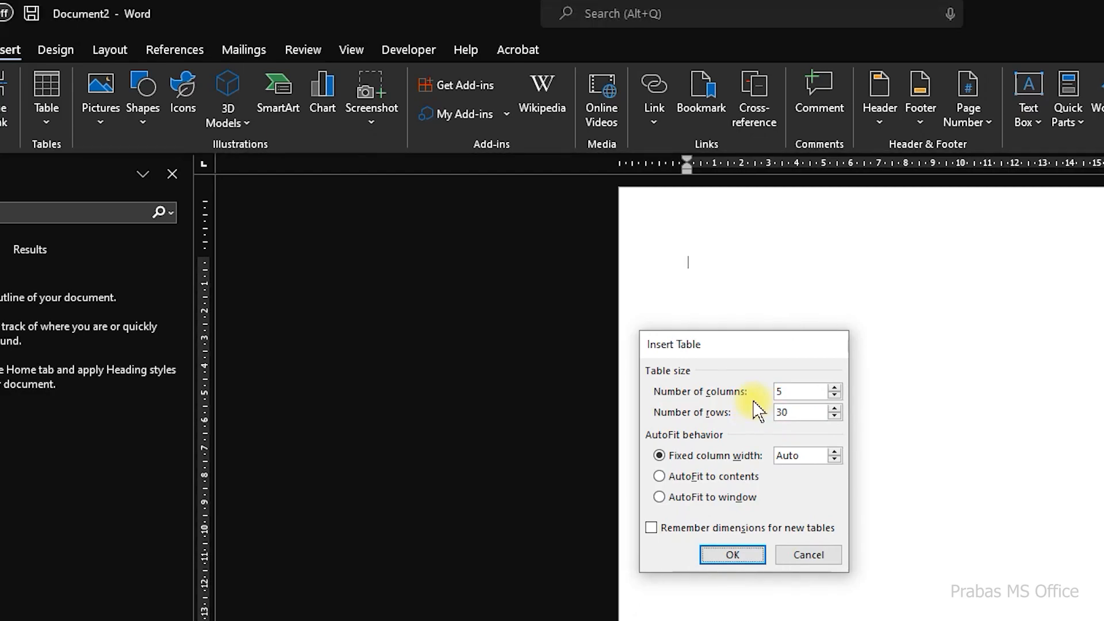
key("Return")
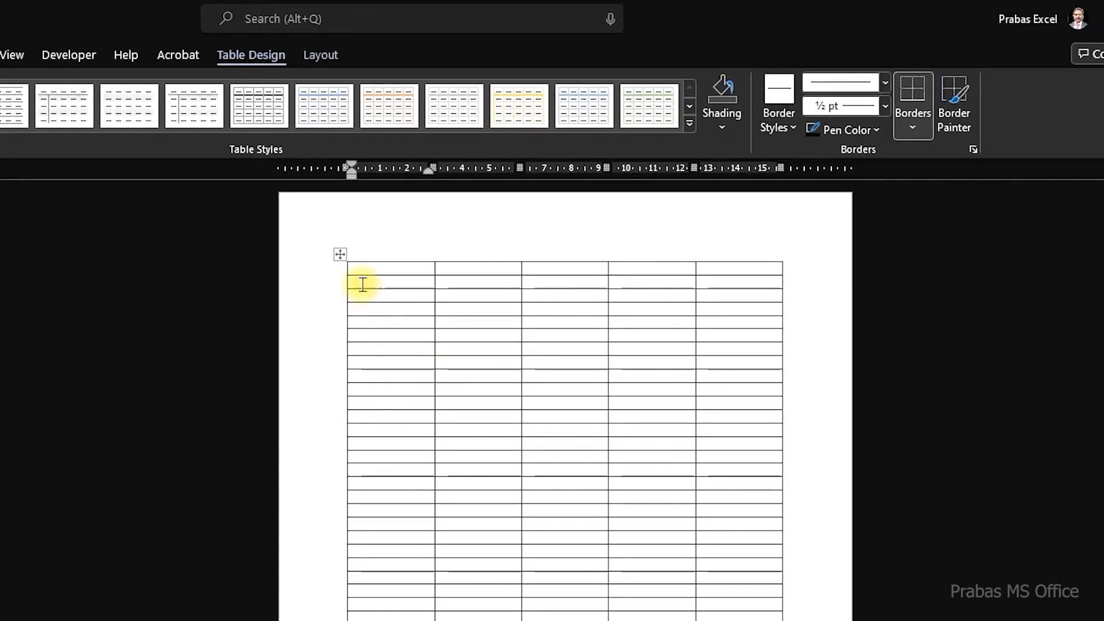
- Set the row height of the whole table to 2 cm and place the cursor in its first cell
left_click(682, 253)
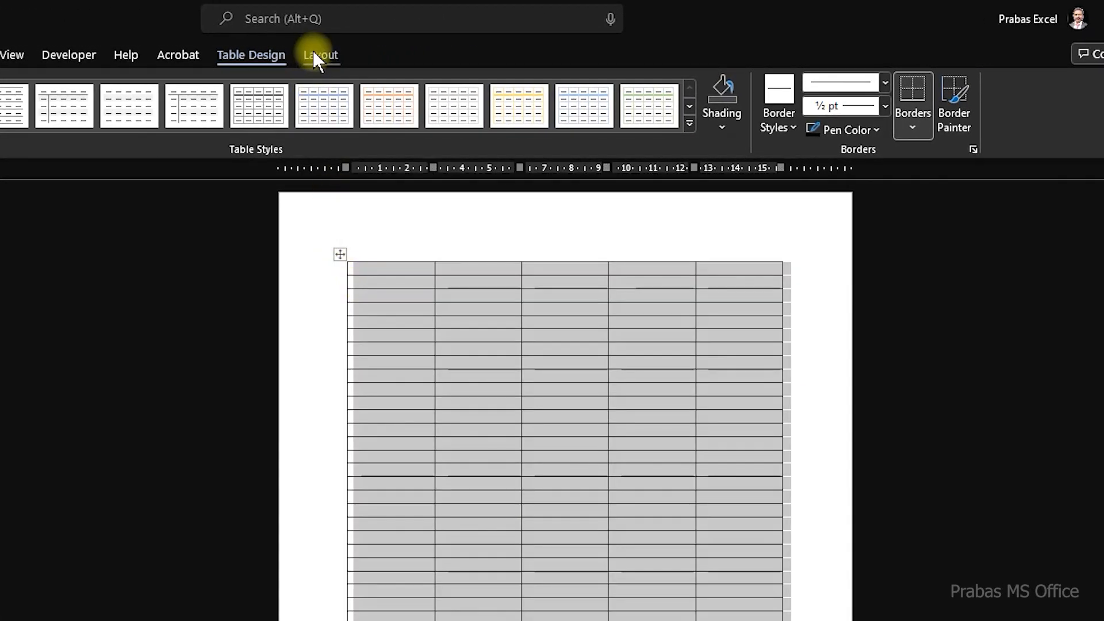
left_click(316, 53)
left_click(281, 89)
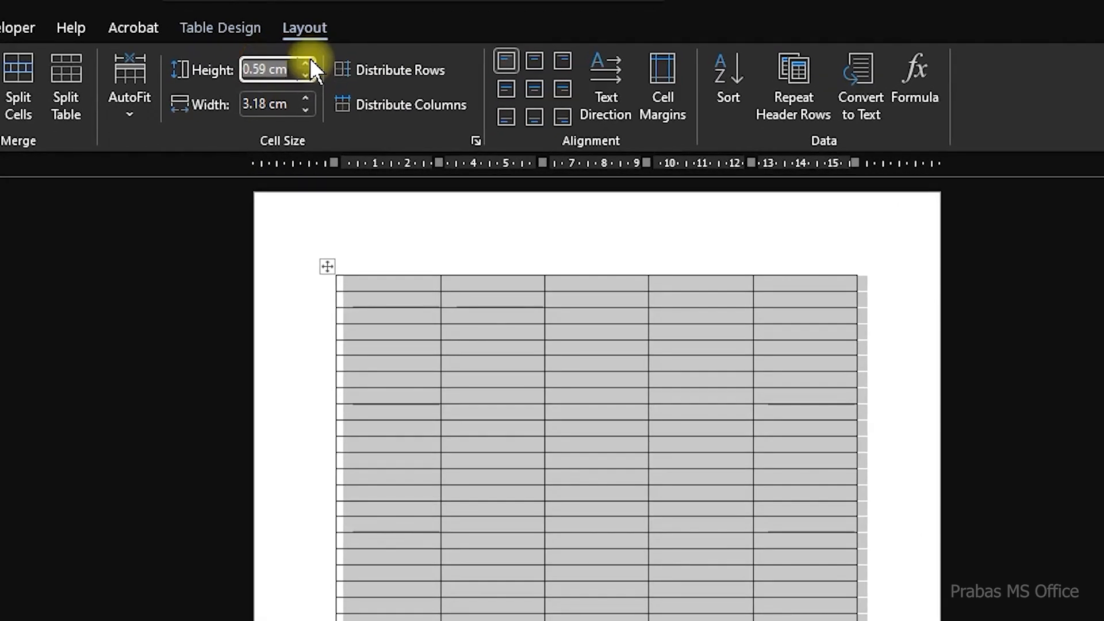
type("2cm")
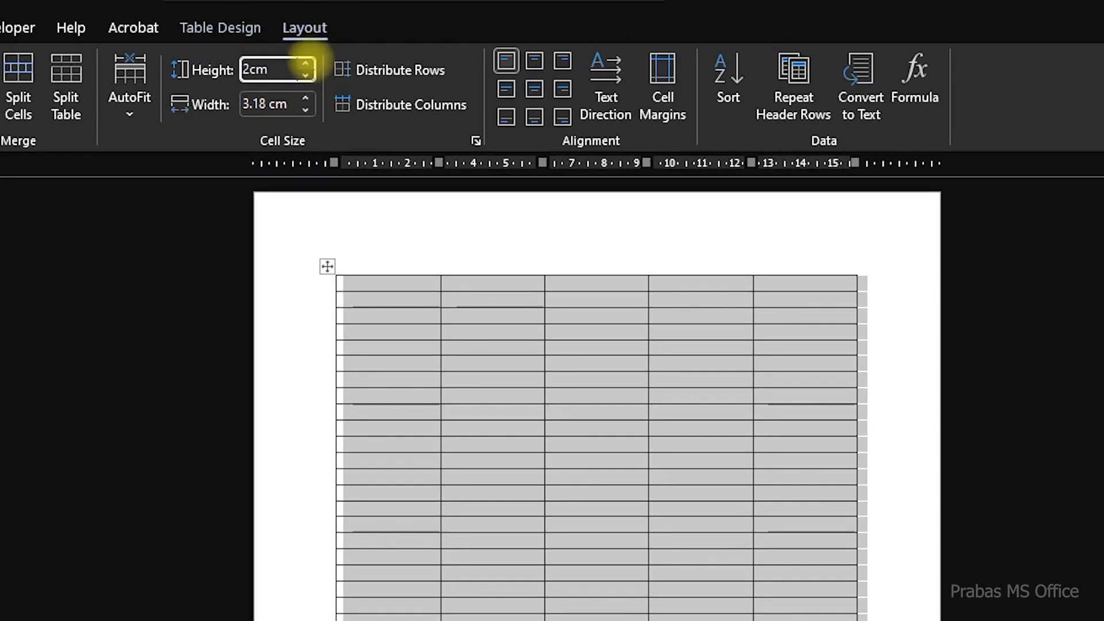
key("Tab")
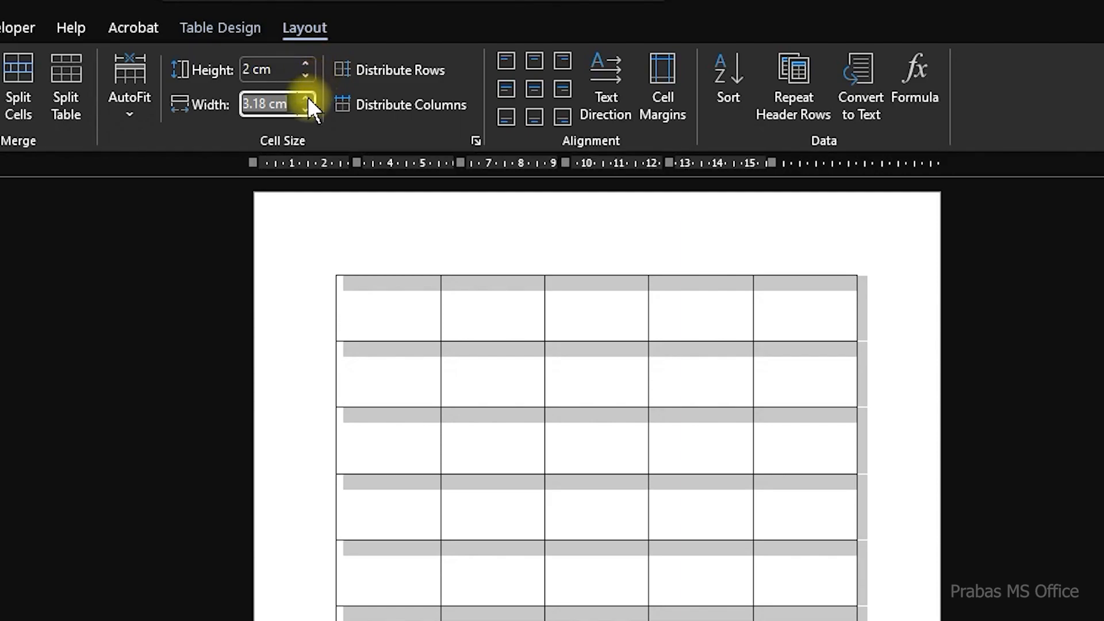
left_click(399, 315)
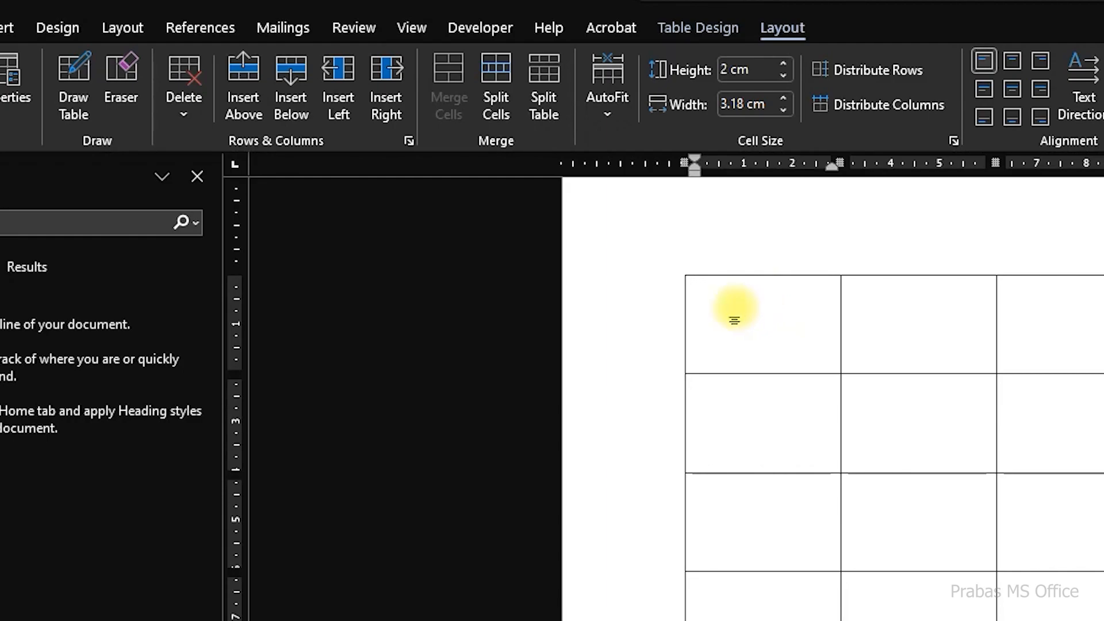
- Start the Step-by-Step Mail Merge Wizard for the table document
left_click(284, 27)
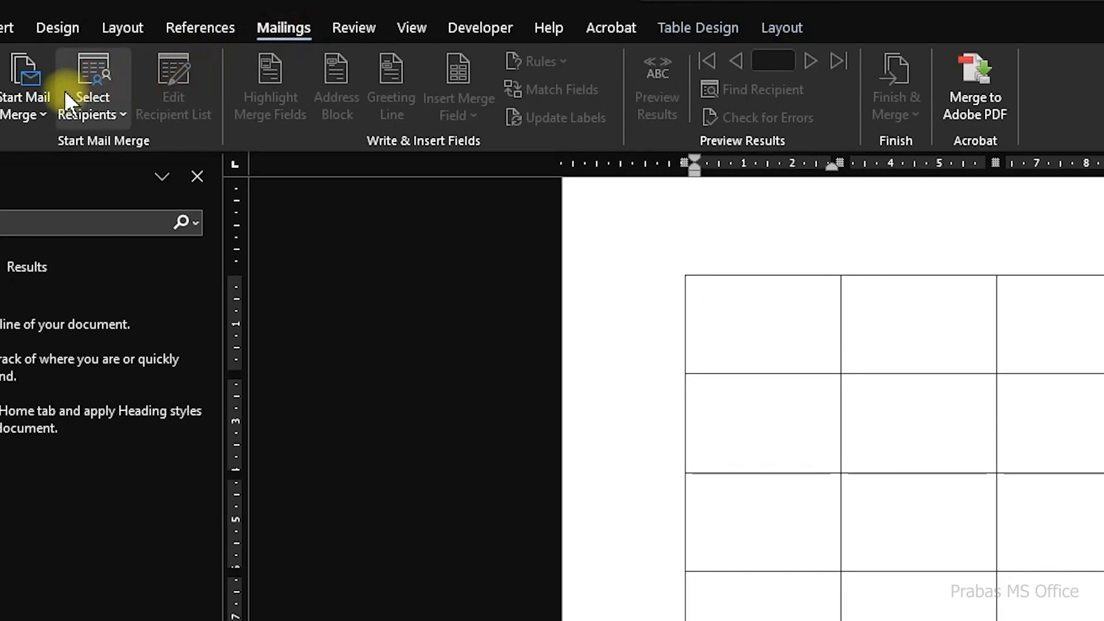
left_click(41, 116)
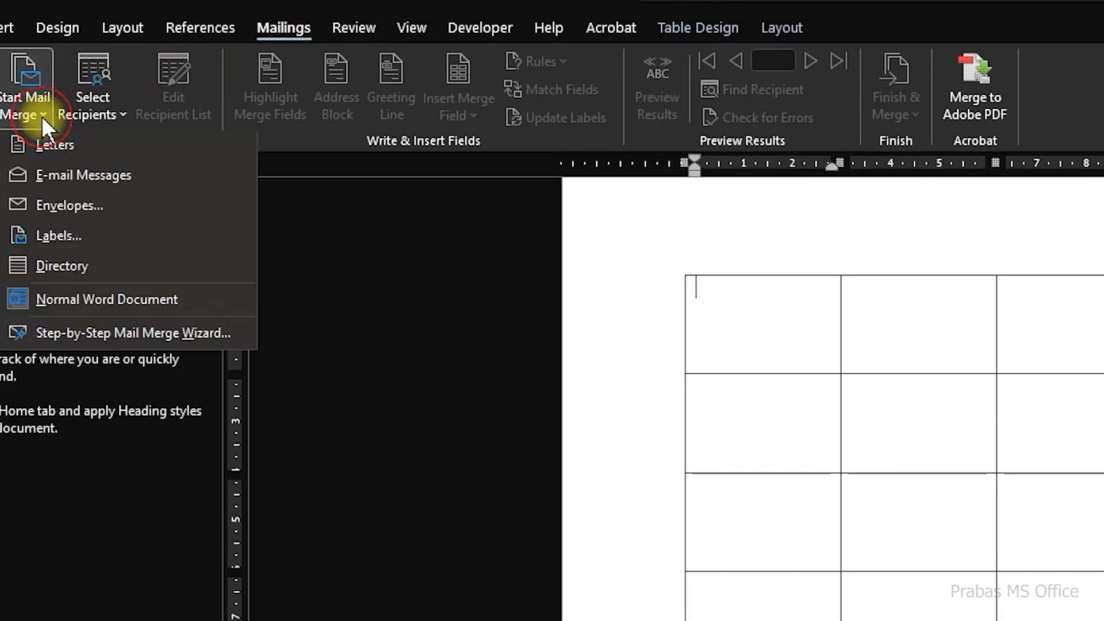
left_click(148, 336)
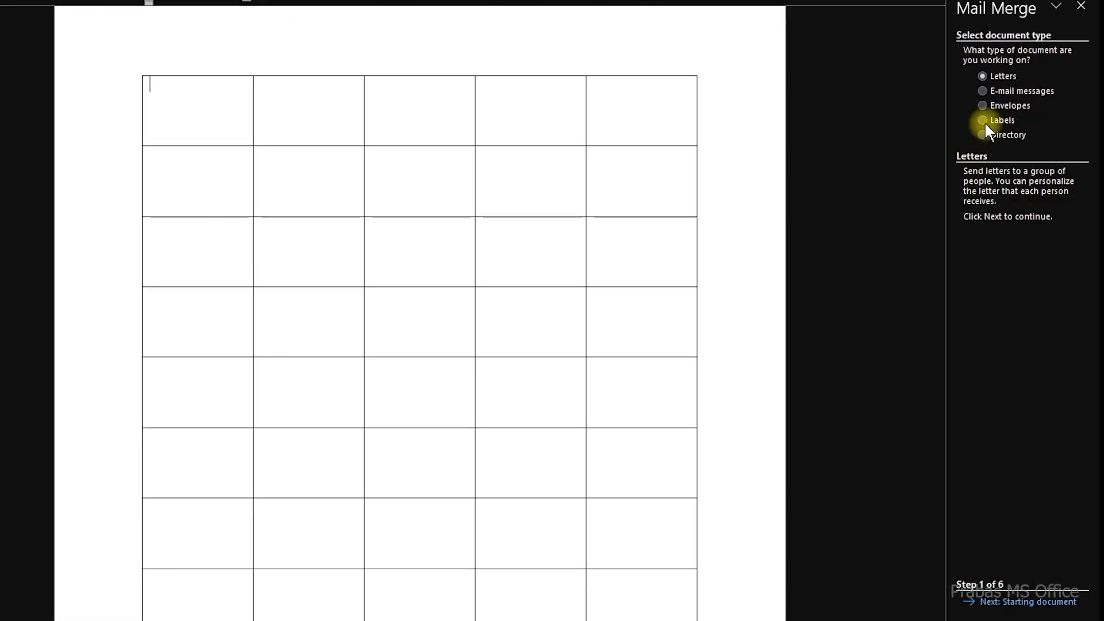
left_click(983, 120)
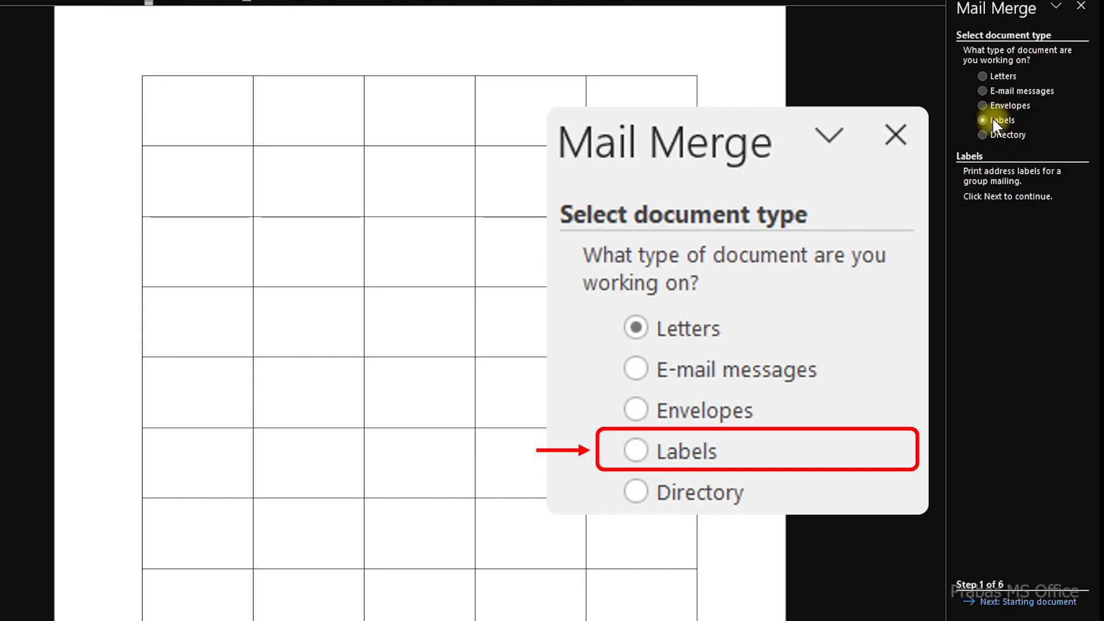
left_click(1002, 106)
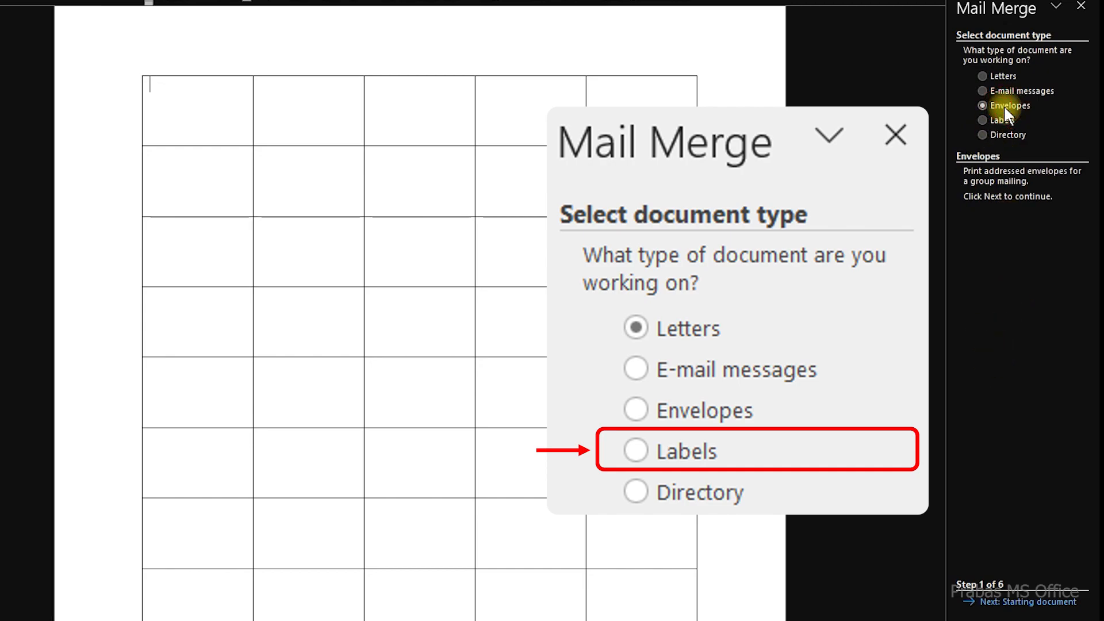
left_click(999, 89)
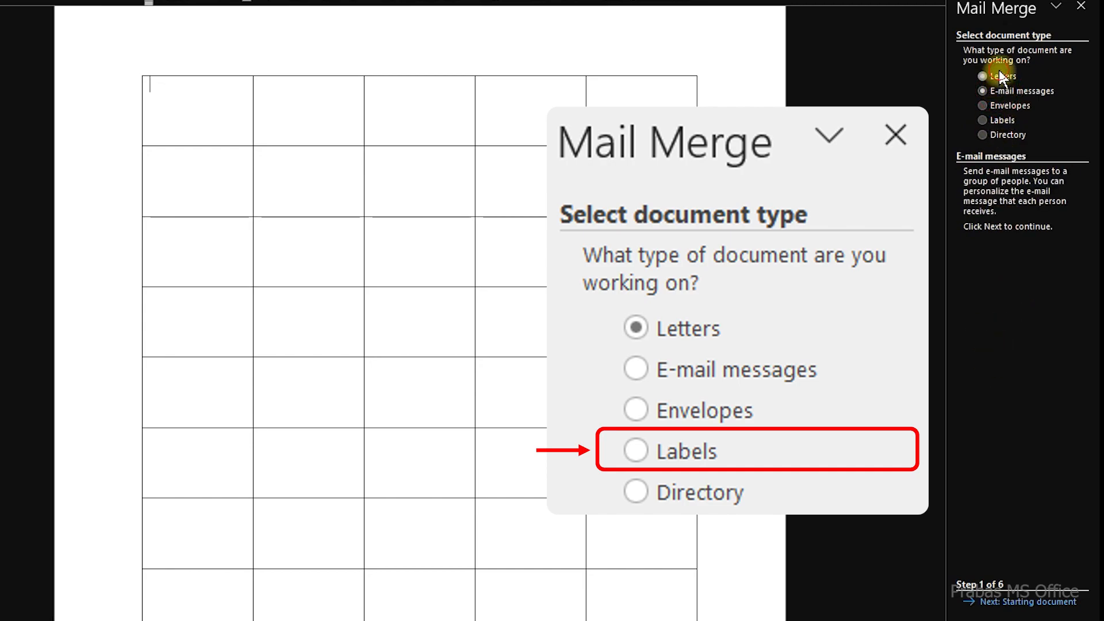
left_click(1002, 77)
- Choose Labels as the mail merge document type and use the current document as the starting document
left_click(984, 119)
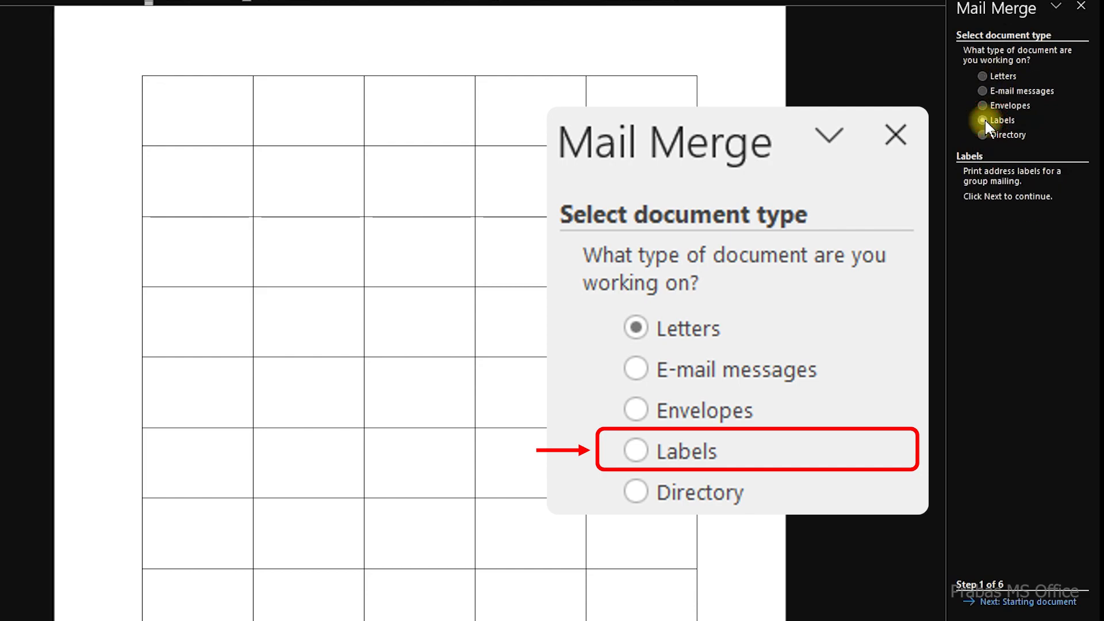
left_click(990, 602)
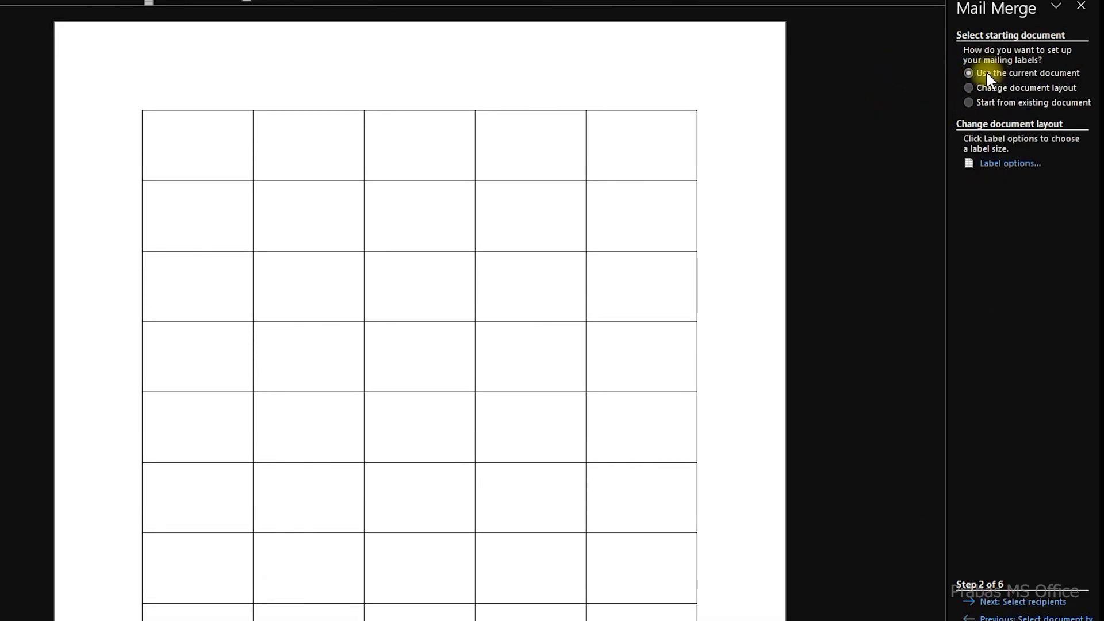
left_click(982, 73)
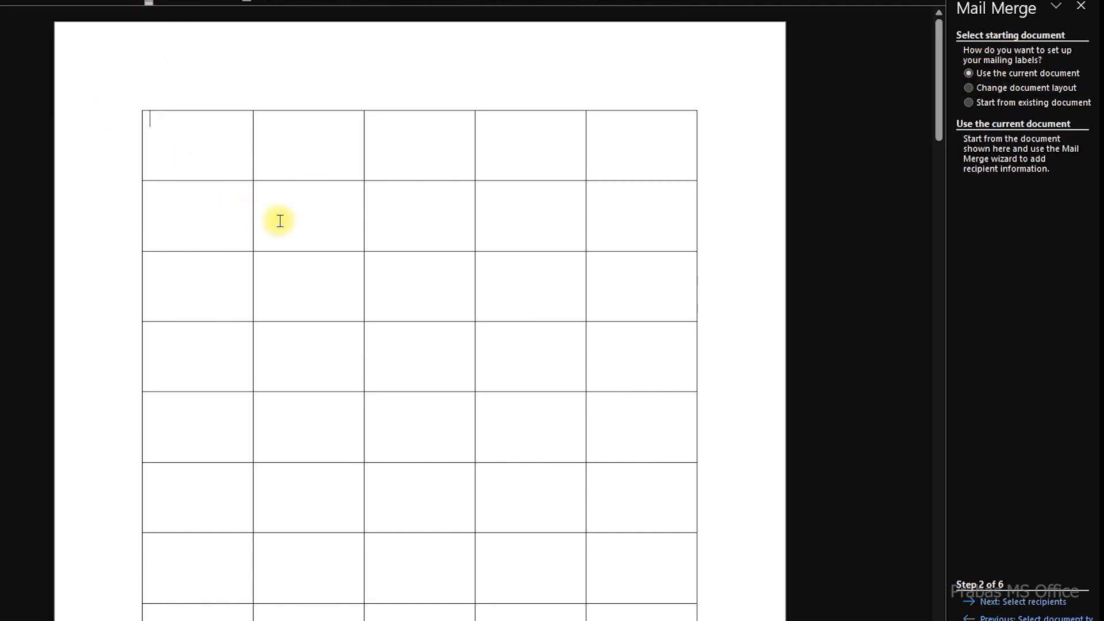
left_click(1019, 601)
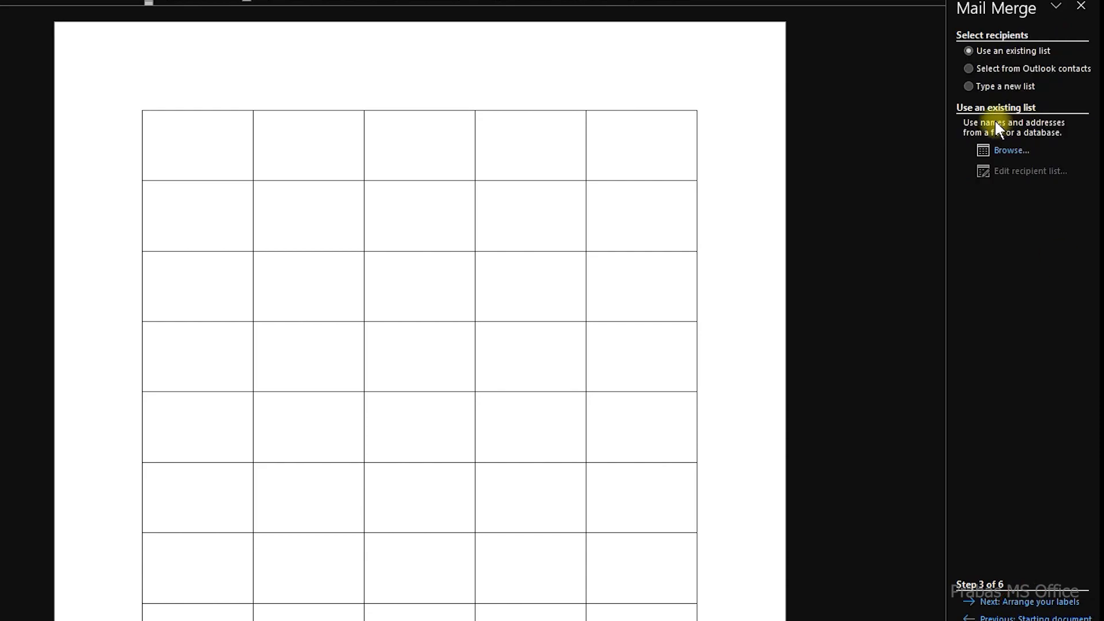
- Use the Sample Data workbook from F:\01 Prabas MS Office\311 as the existing recipient list
left_click(1005, 150)
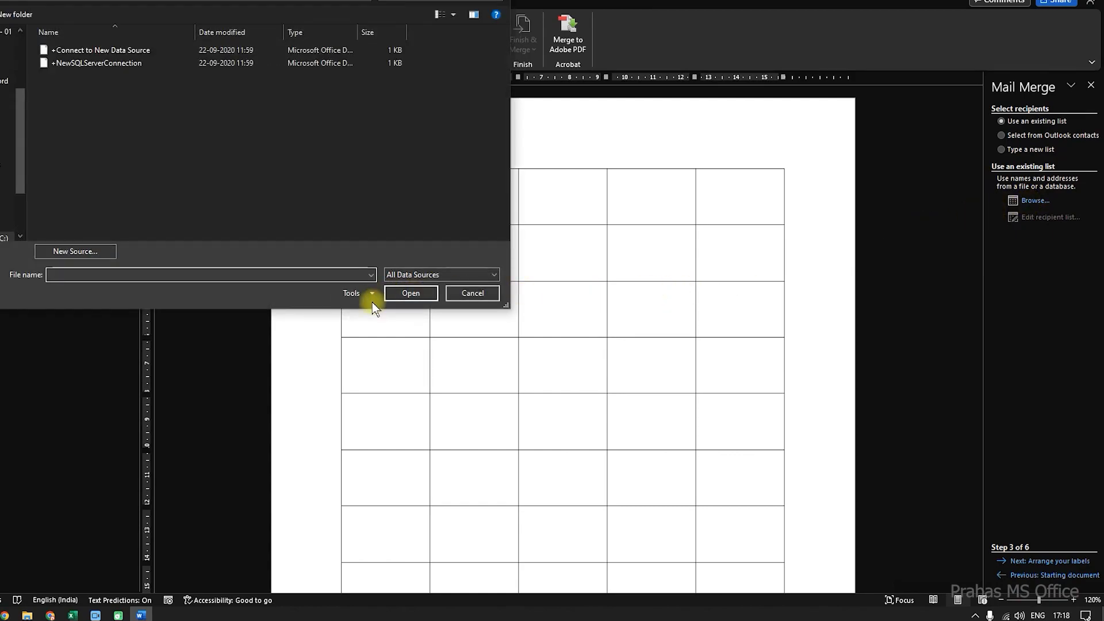
type("F:\\01 Prabas MS Office\\311")
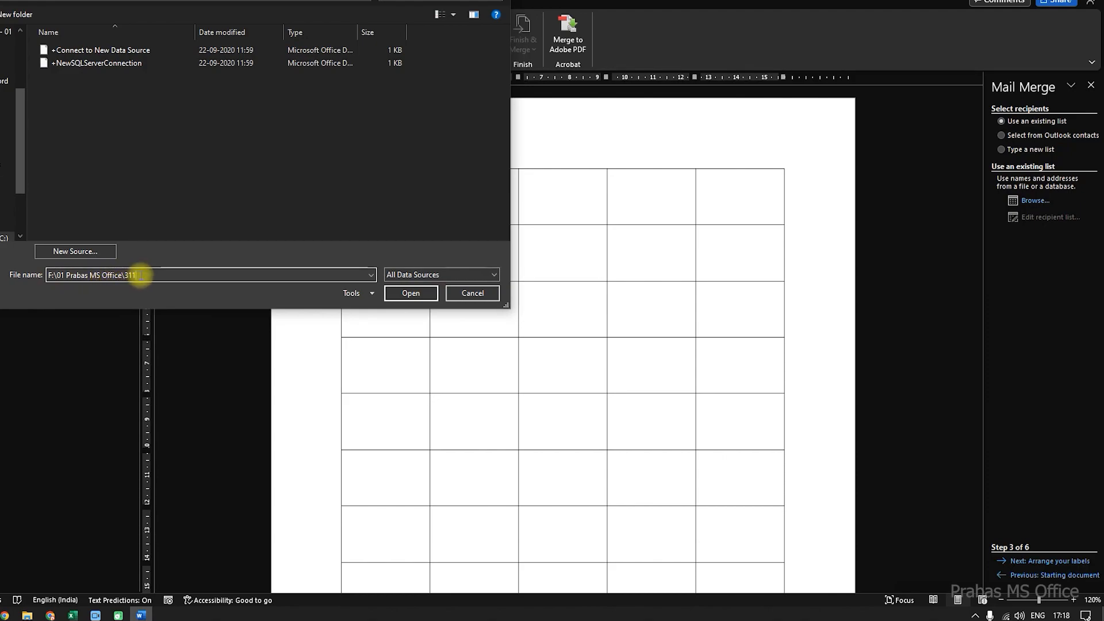
left_click_drag(141, 276, 55, 280)
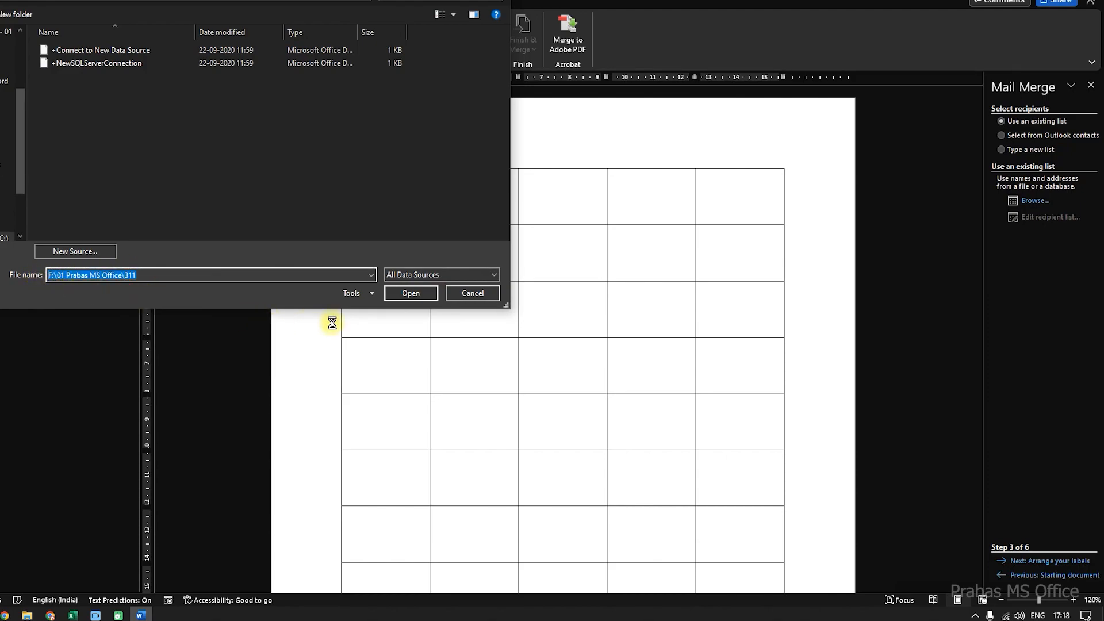
left_click(406, 300)
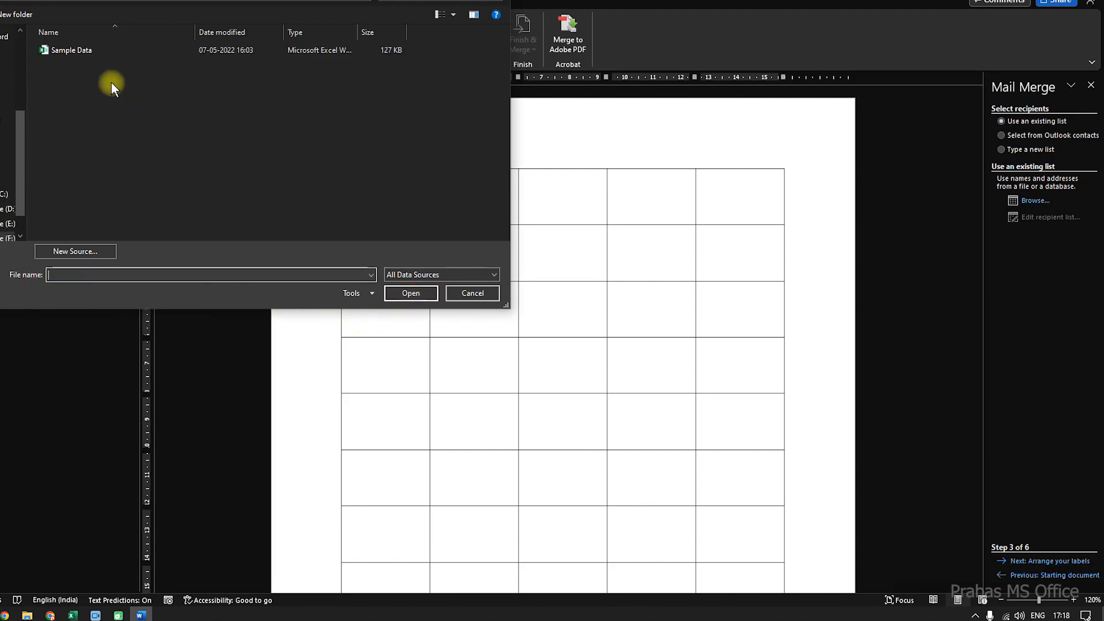
left_click(95, 52)
left_click(401, 288)
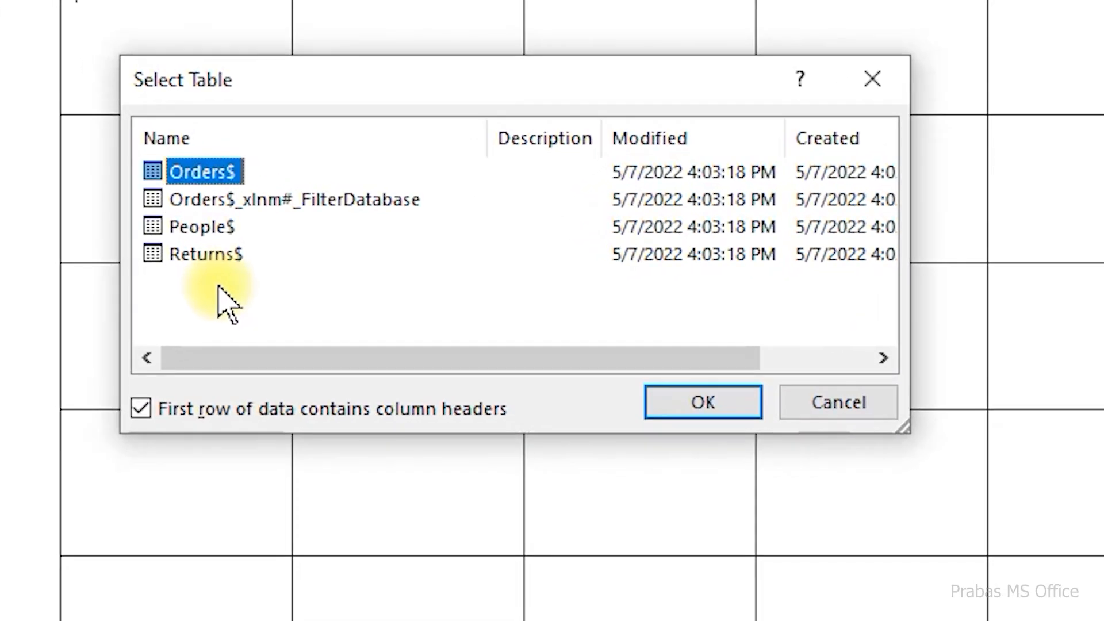
- Select the Orders$ table with column headers as the data source and accept its complete recipient list
left_click(187, 200)
left_click(190, 224)
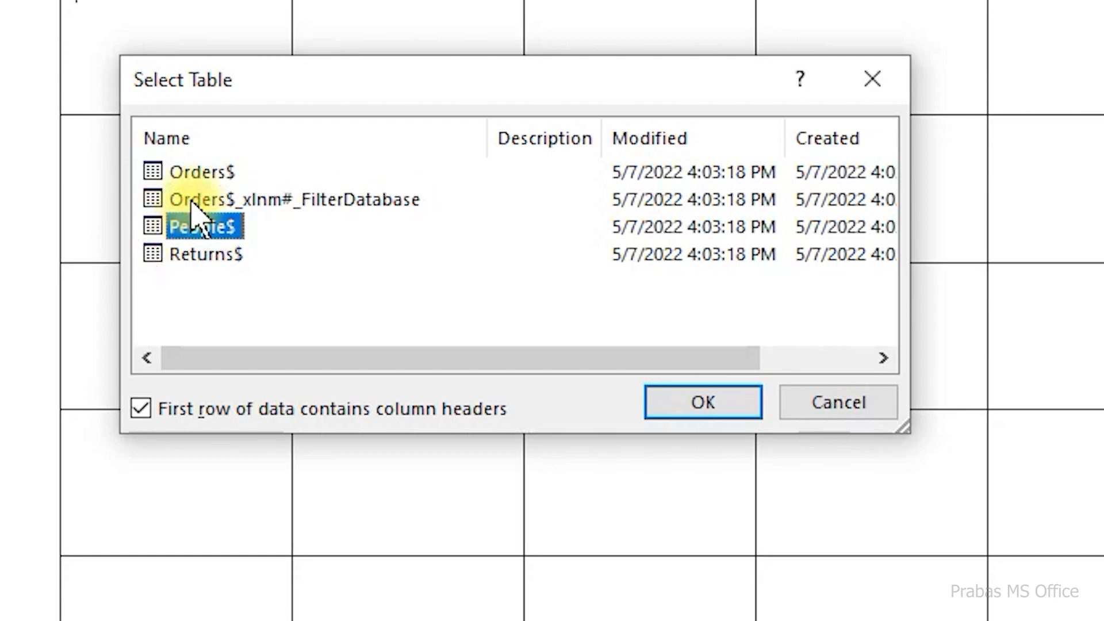
left_click(196, 174)
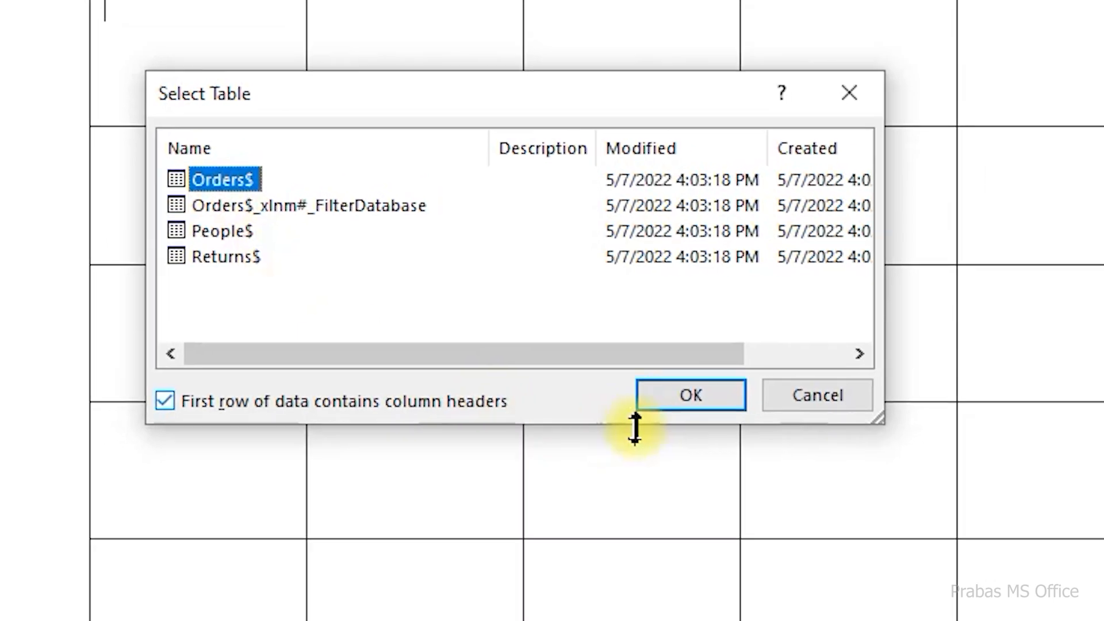
left_click(690, 395)
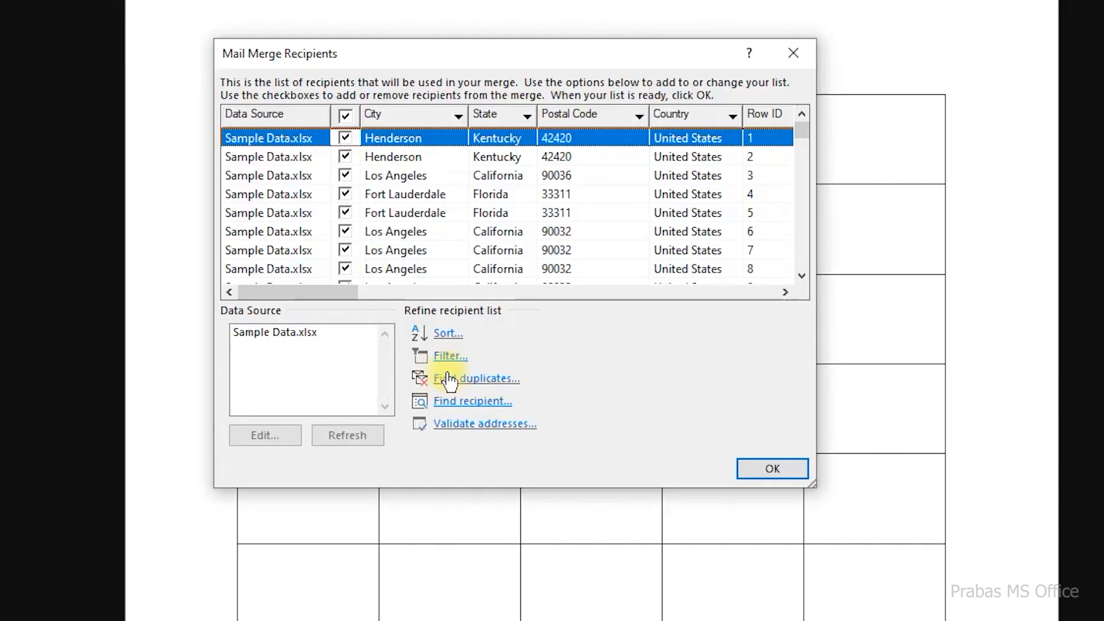
left_click(754, 469)
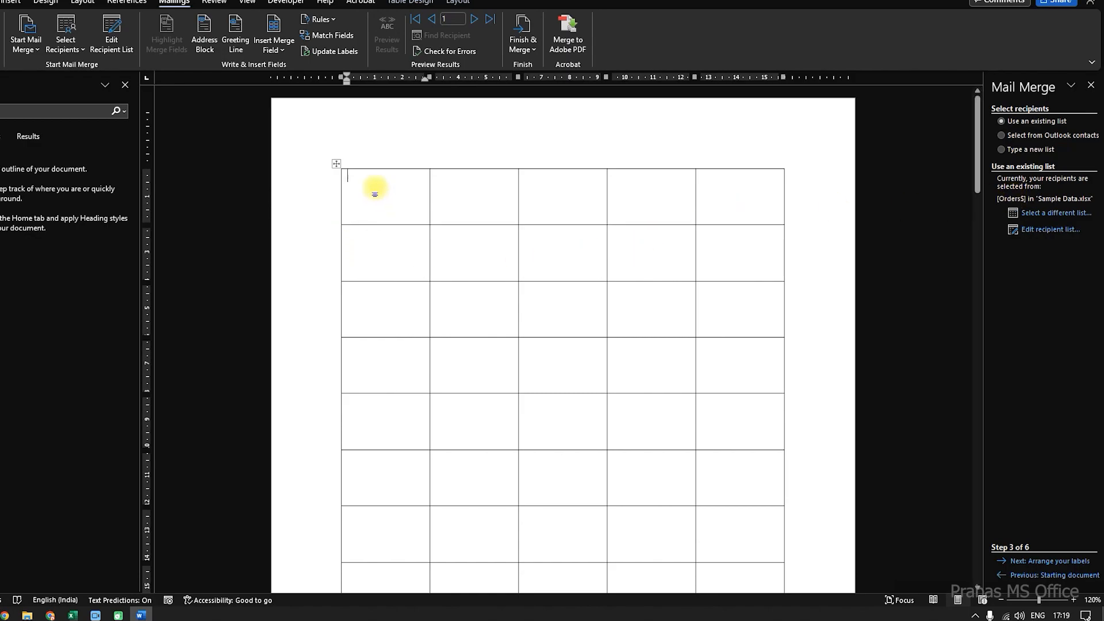
- Fill the first label cell with the Customer_Name field and, on a new line, "Thanks for purchasing" followed by the Product_Name field
left_click(278, 50)
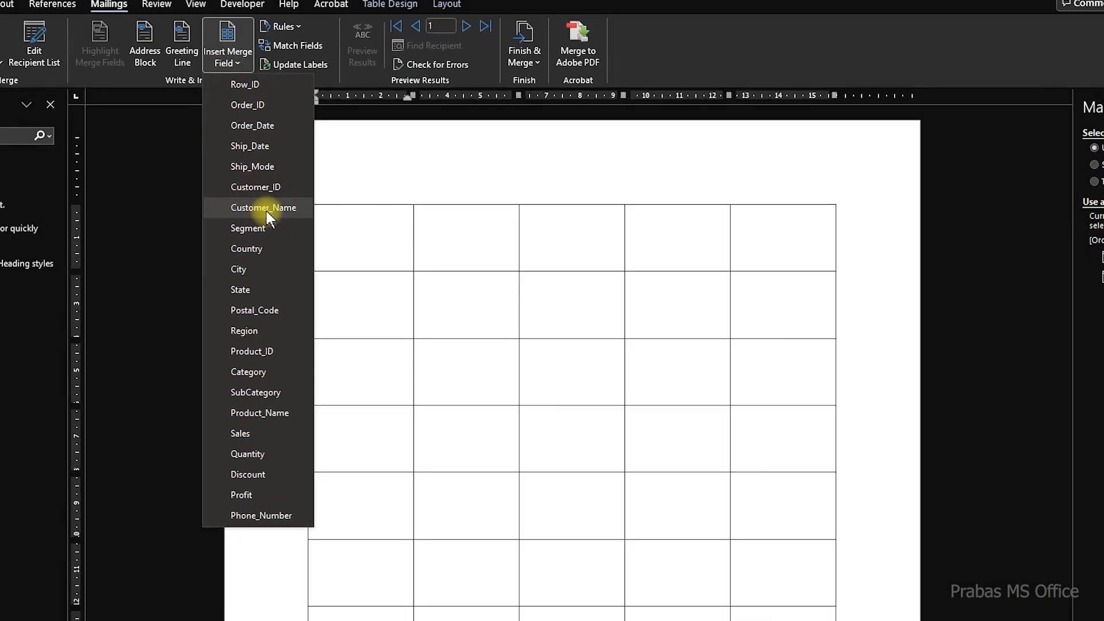
left_click(266, 210)
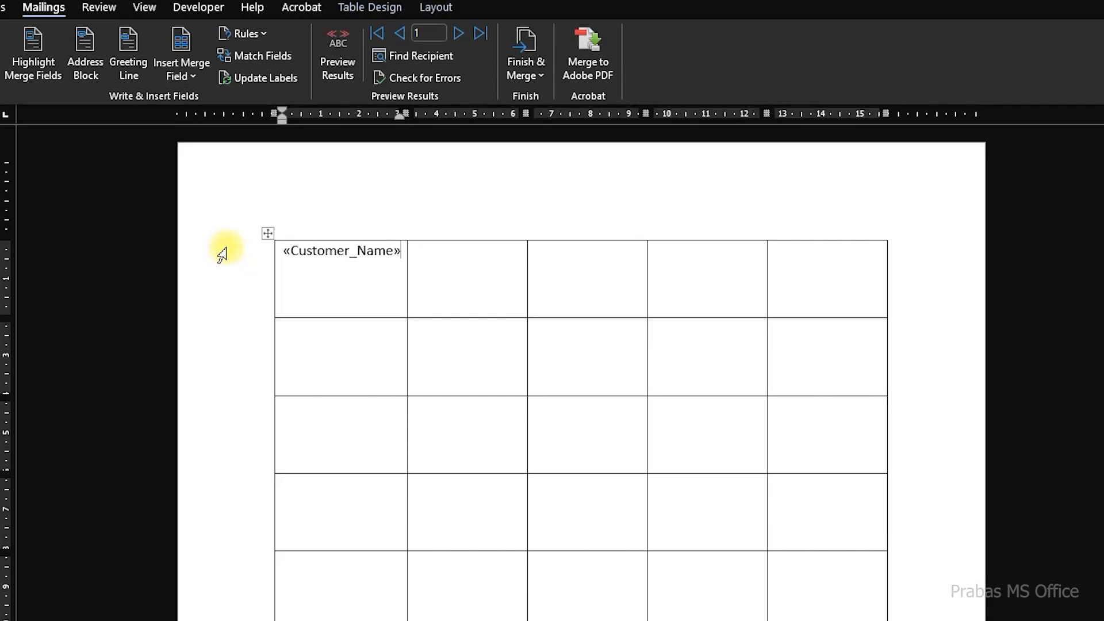
key("Return")
type("Thanks for pu")
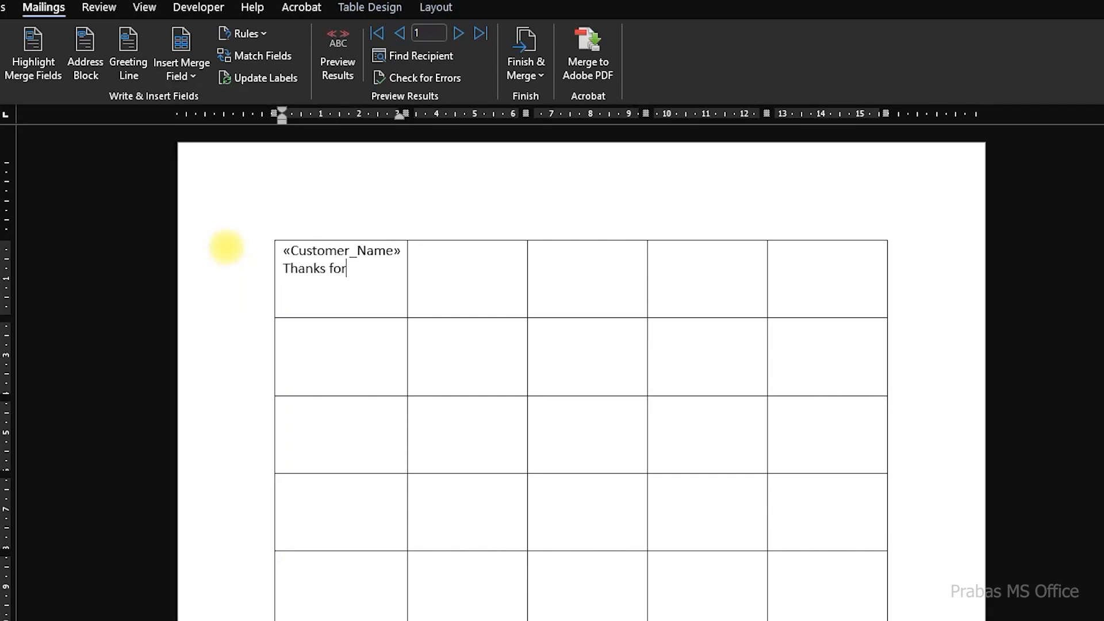
type("rchasing")
left_click(190, 78)
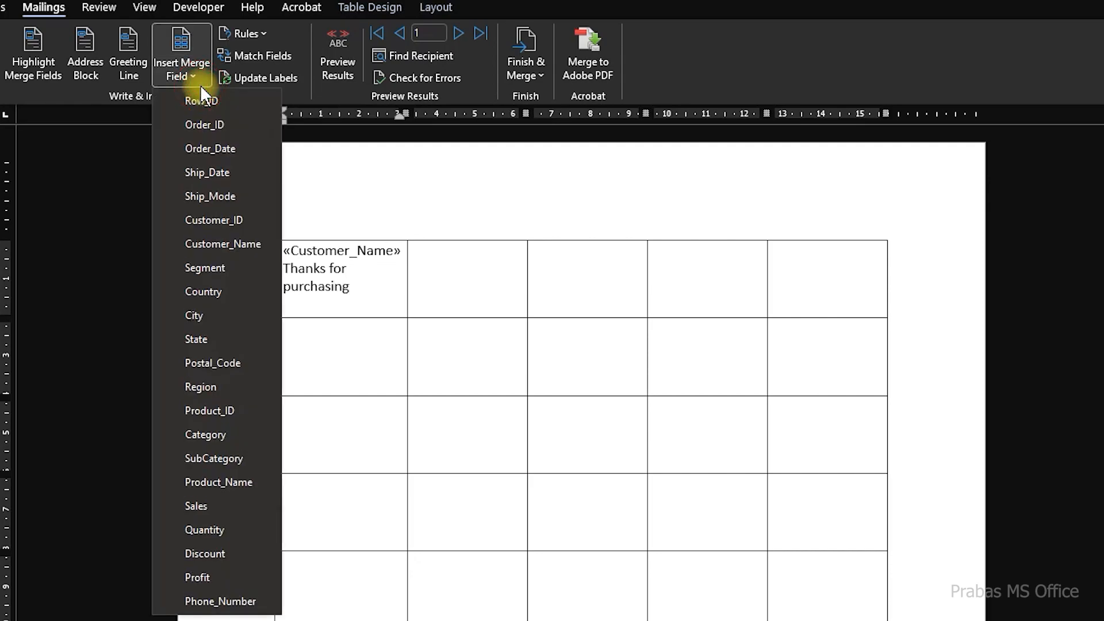
left_click(211, 483)
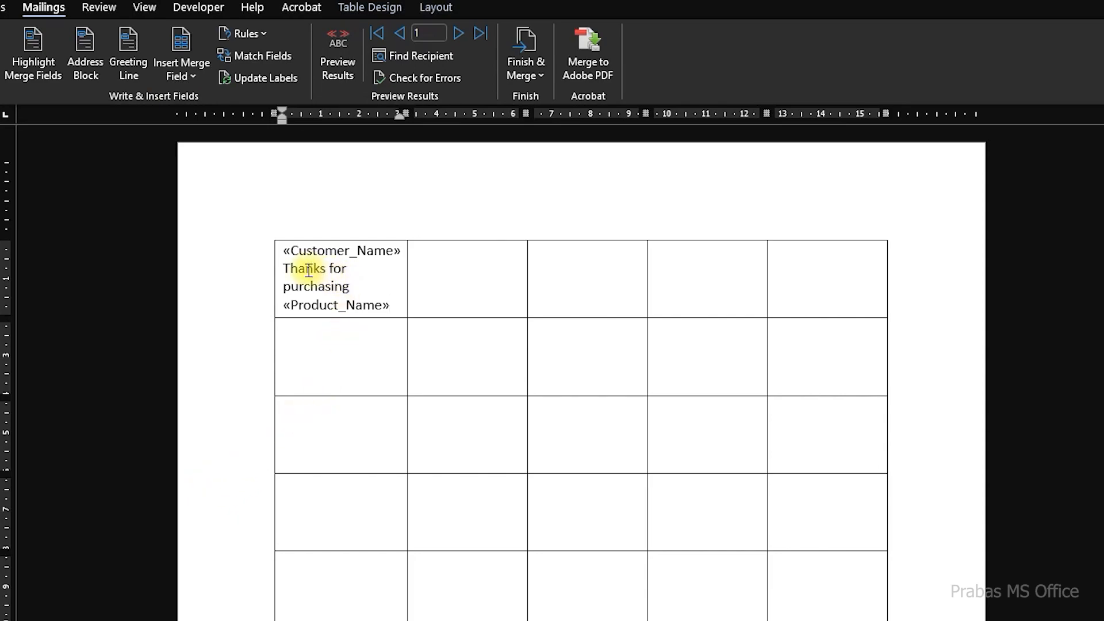
left_click_drag(289, 275, 351, 287)
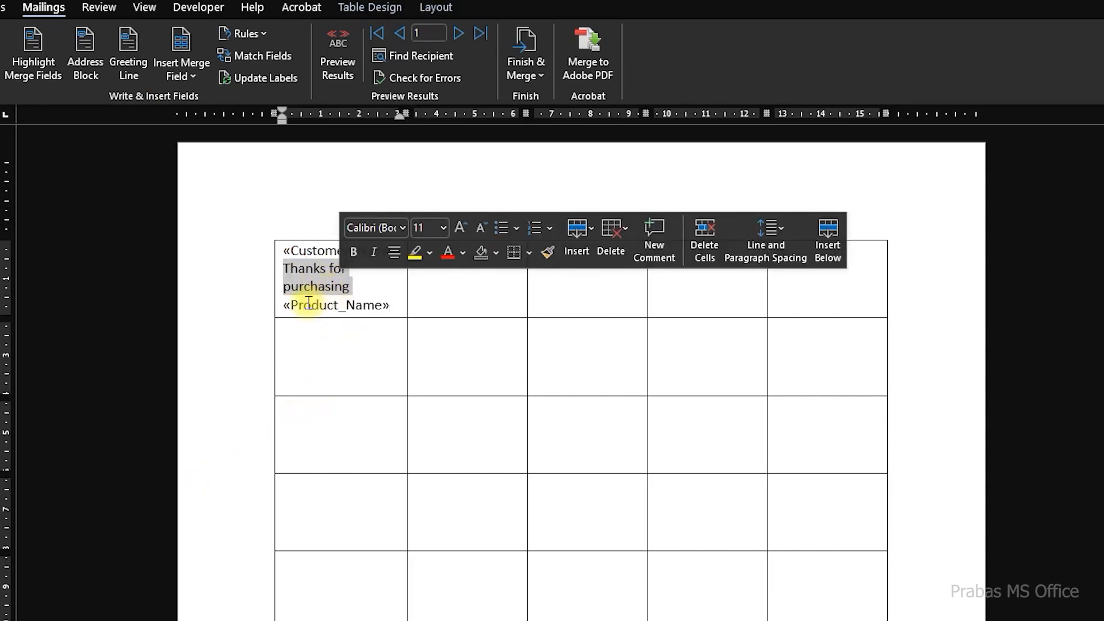
left_click(316, 304)
- Extend the first label after the product name with ", you have ordered", the Quantity merge field and "number(s)."
left_click(396, 309)
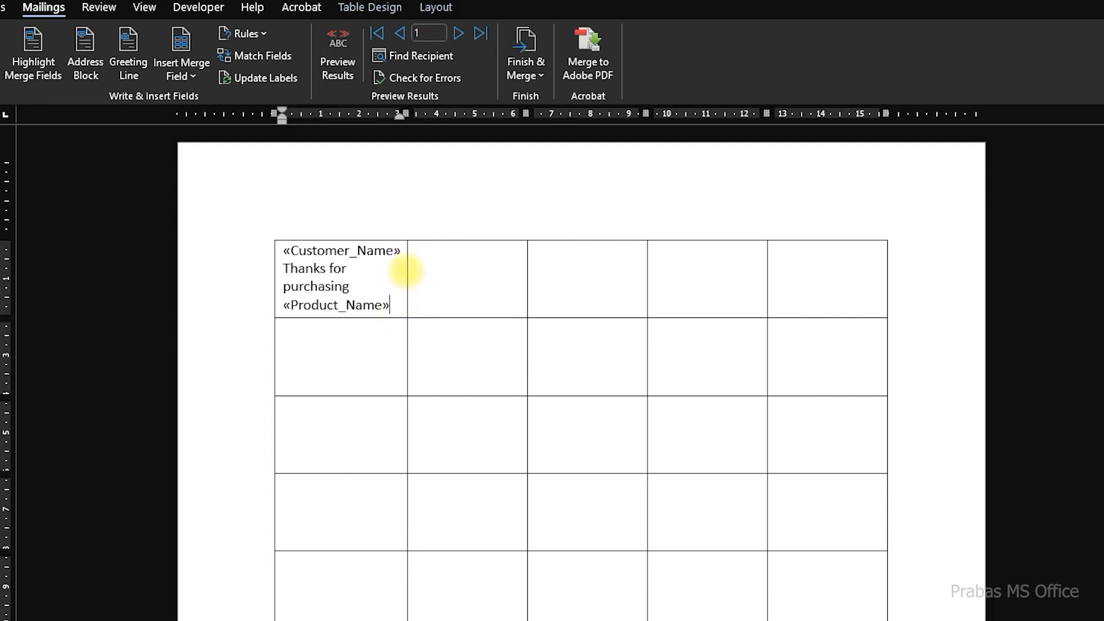
key("Return")
type("you ")
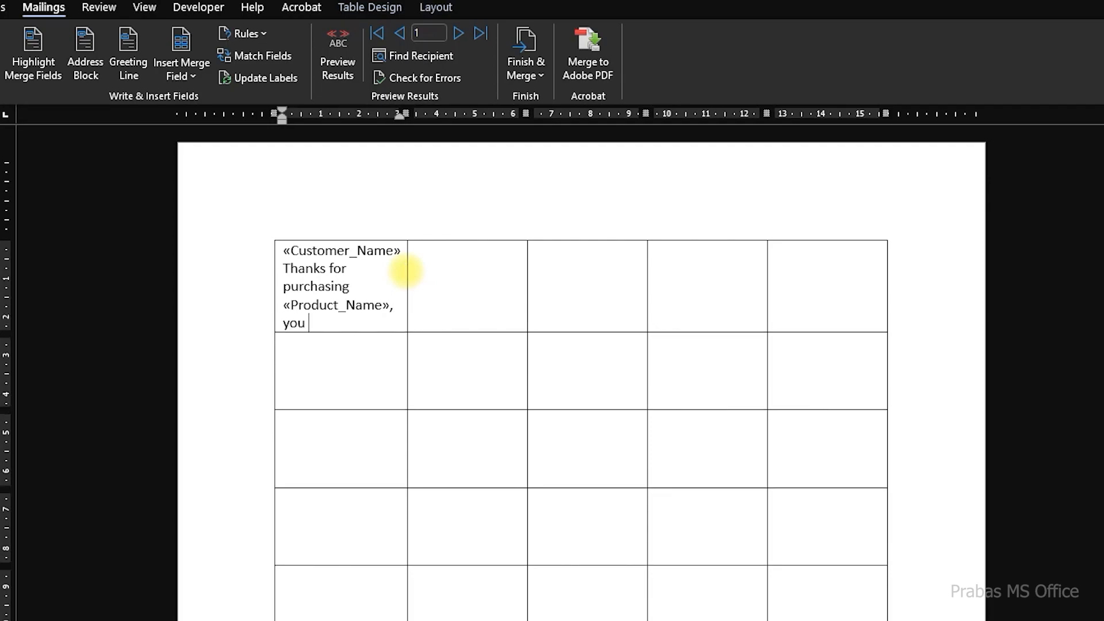
type("have ordered")
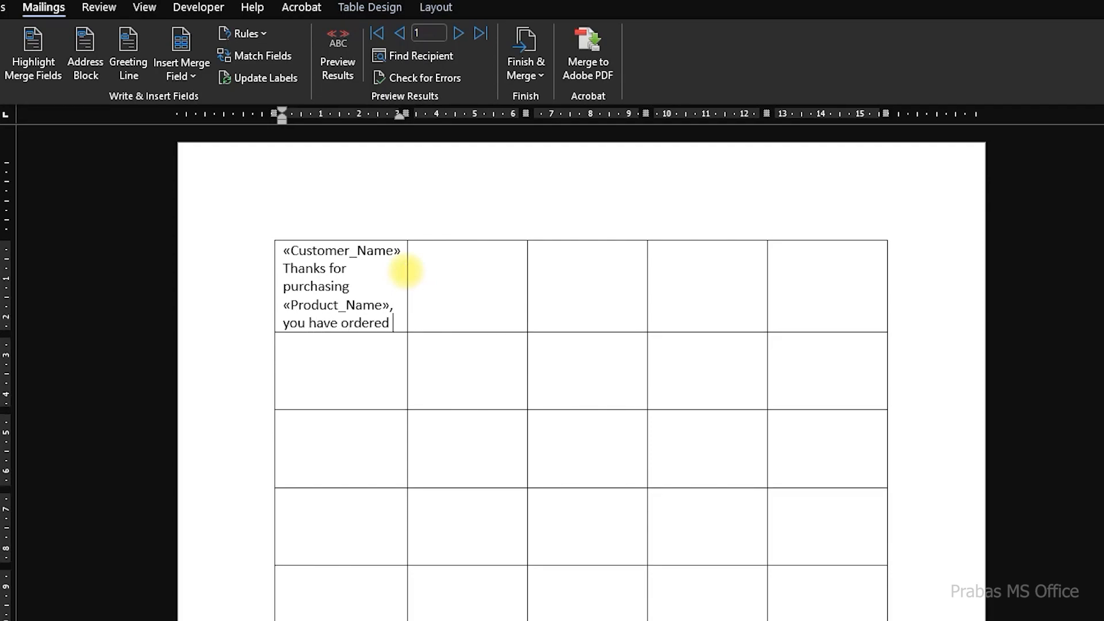
left_click(190, 73)
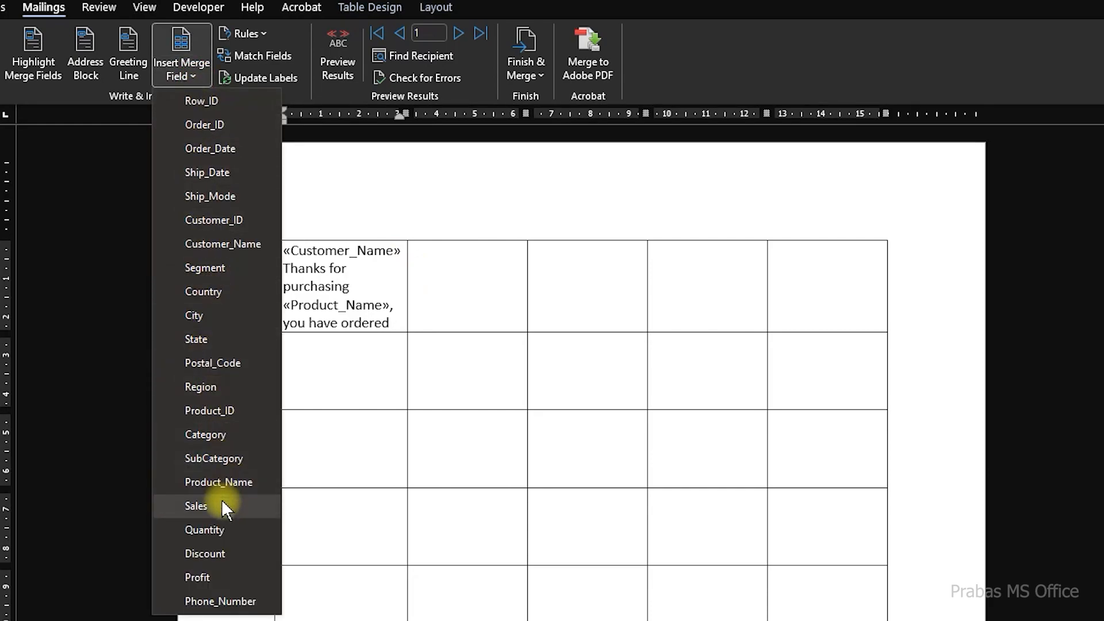
left_click(222, 527)
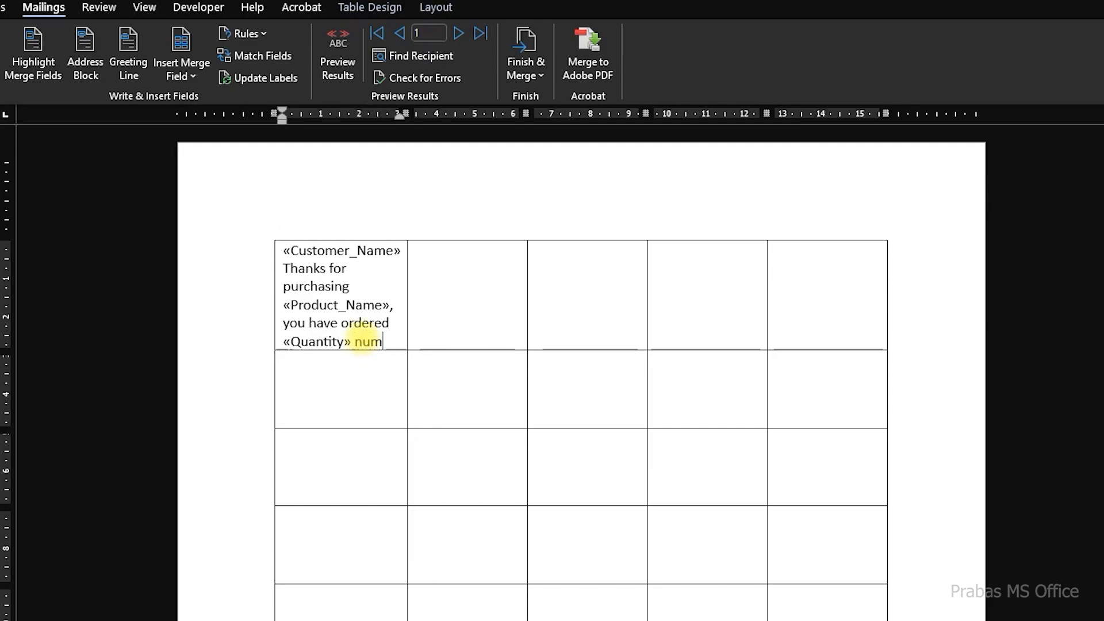
type("mber(s).")
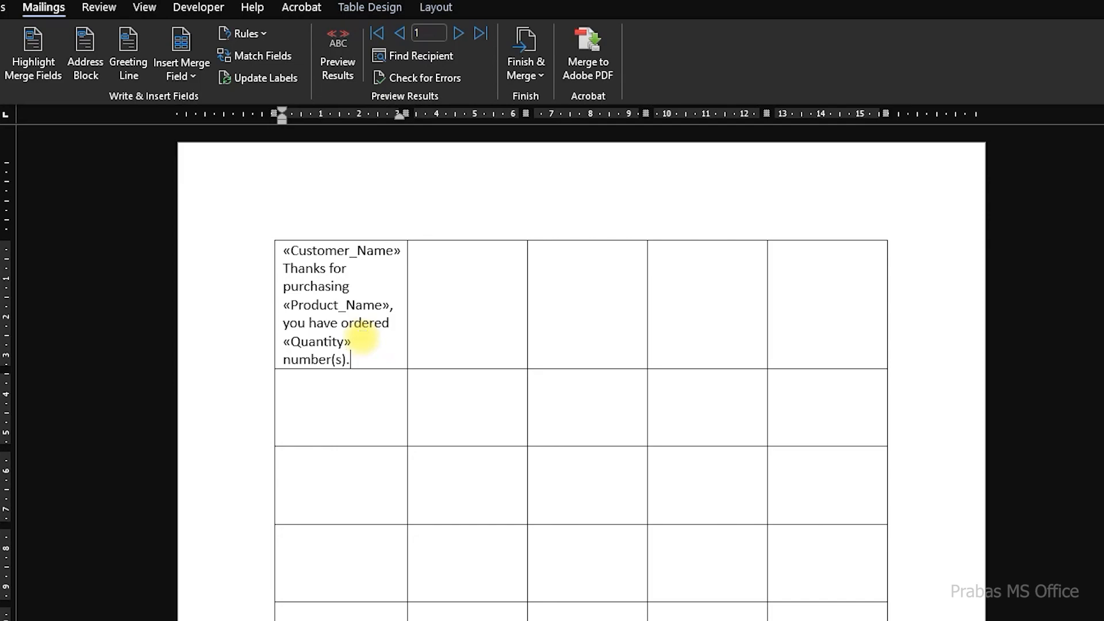
- Center the whole text of the first label horizontally
left_click_drag(347, 354, 292, 260)
left_click(63, 8)
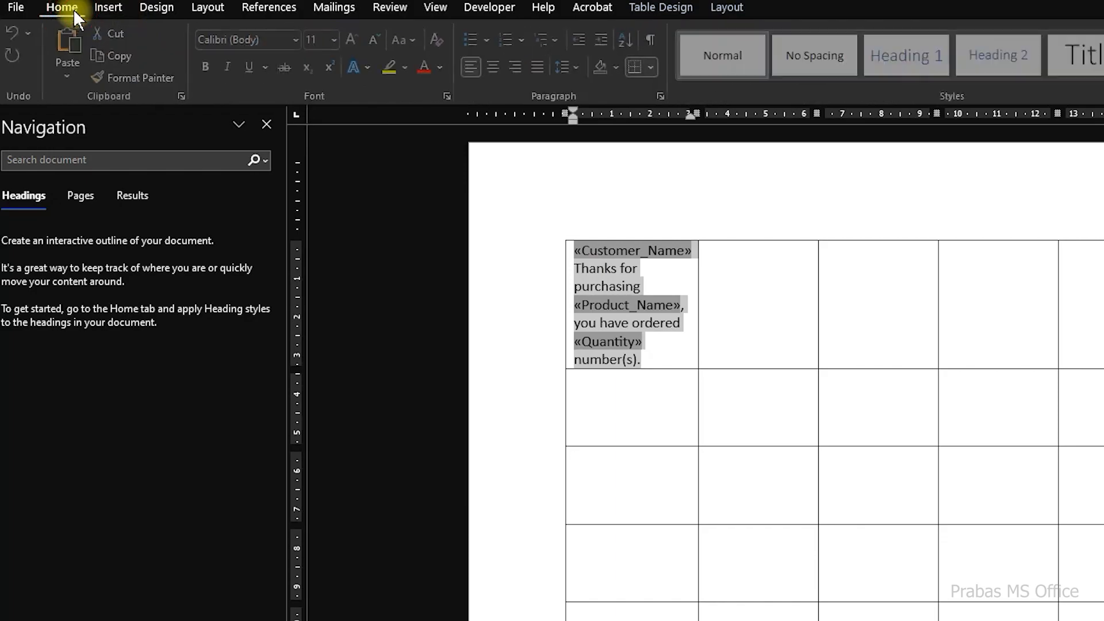
left_click(498, 66)
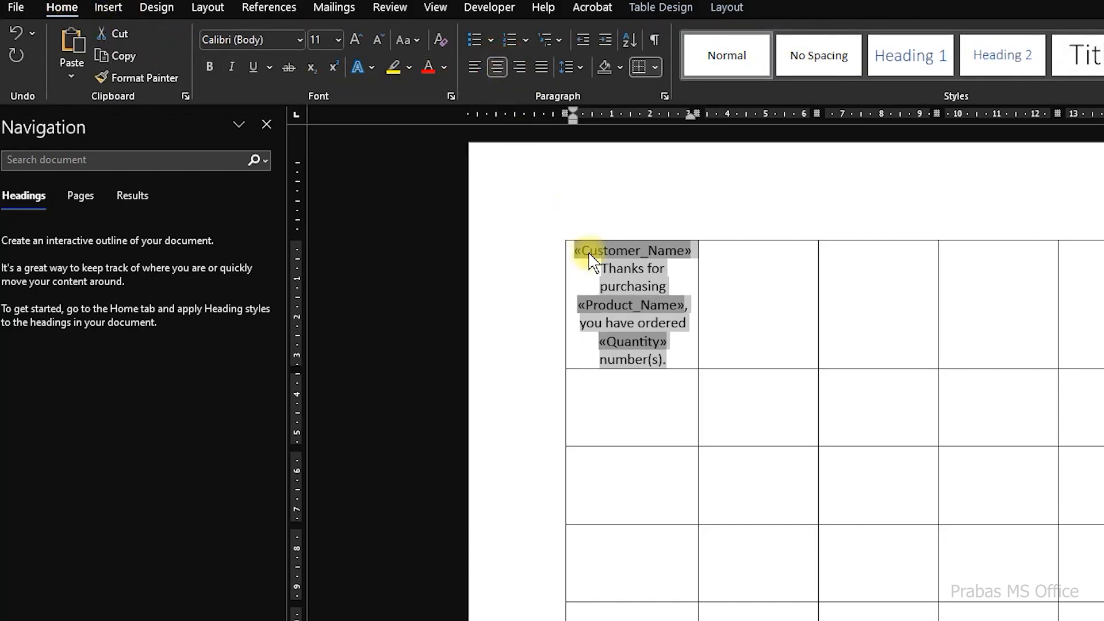
- Set the font size of the entire table to 8
left_click(569, 250)
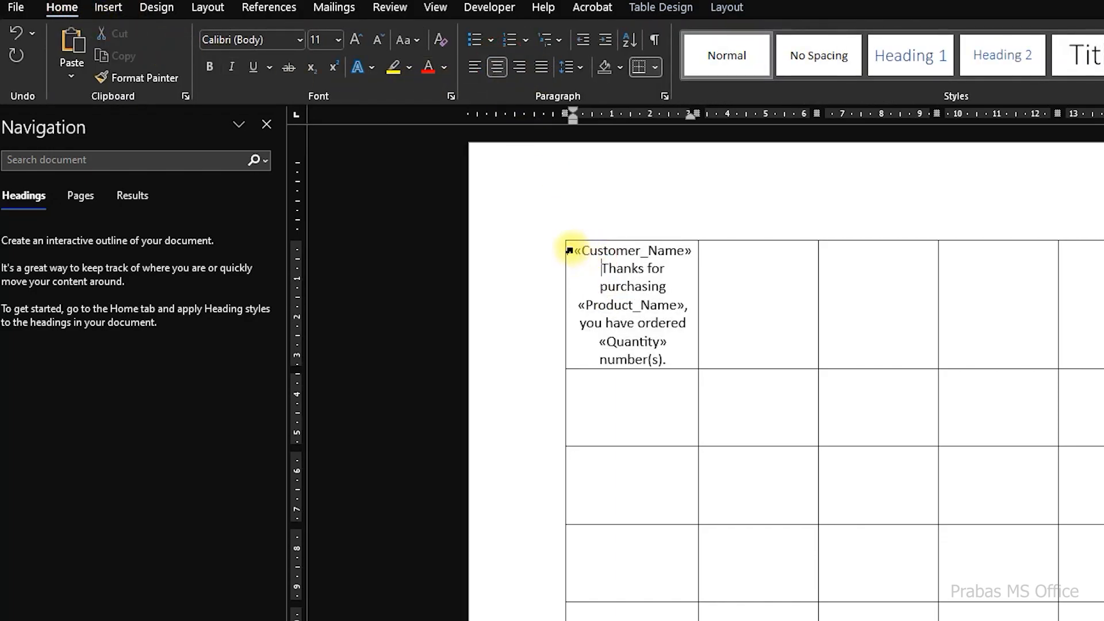
key("ctrl+a")
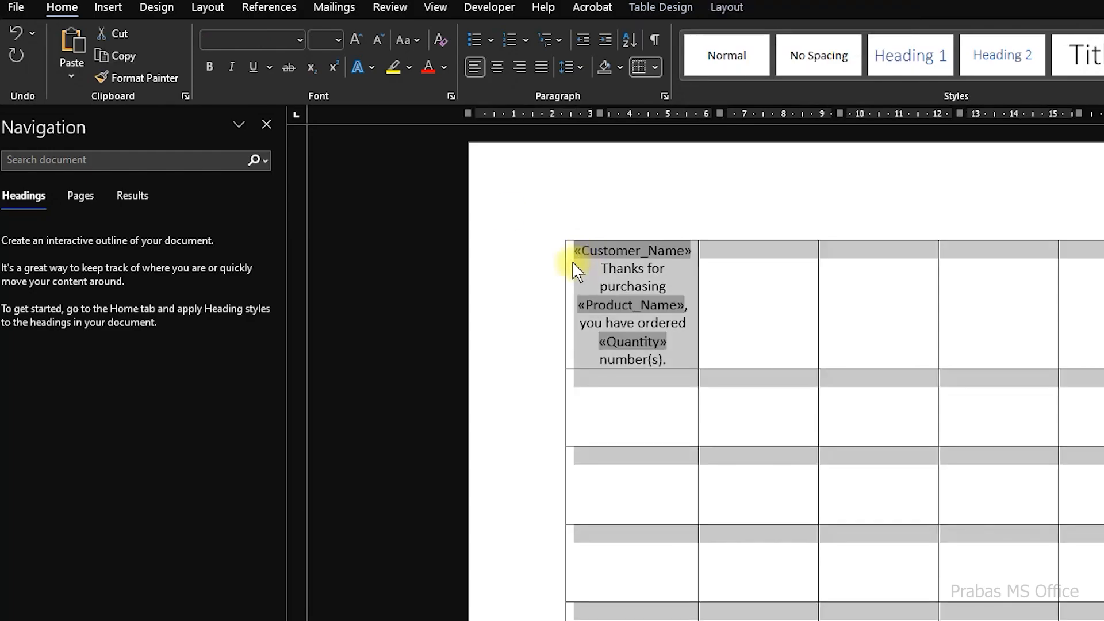
left_click(320, 40)
type("8")
key("Return")
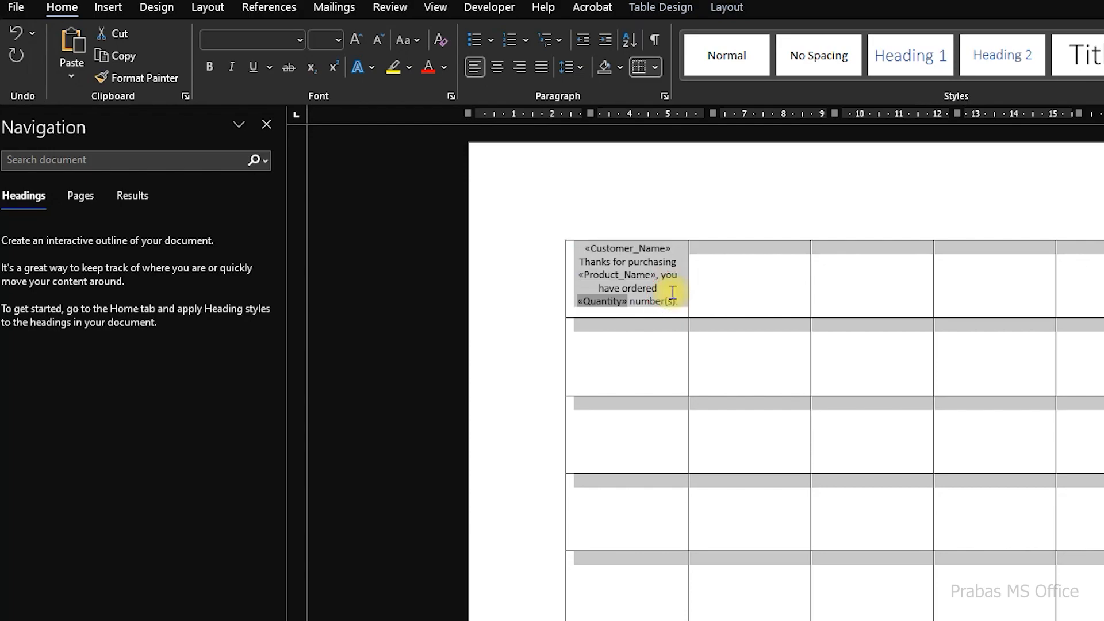
- Align the first label's content to the center of its cell, both vertically and horizontally
left_click(660, 288)
left_click(728, 8)
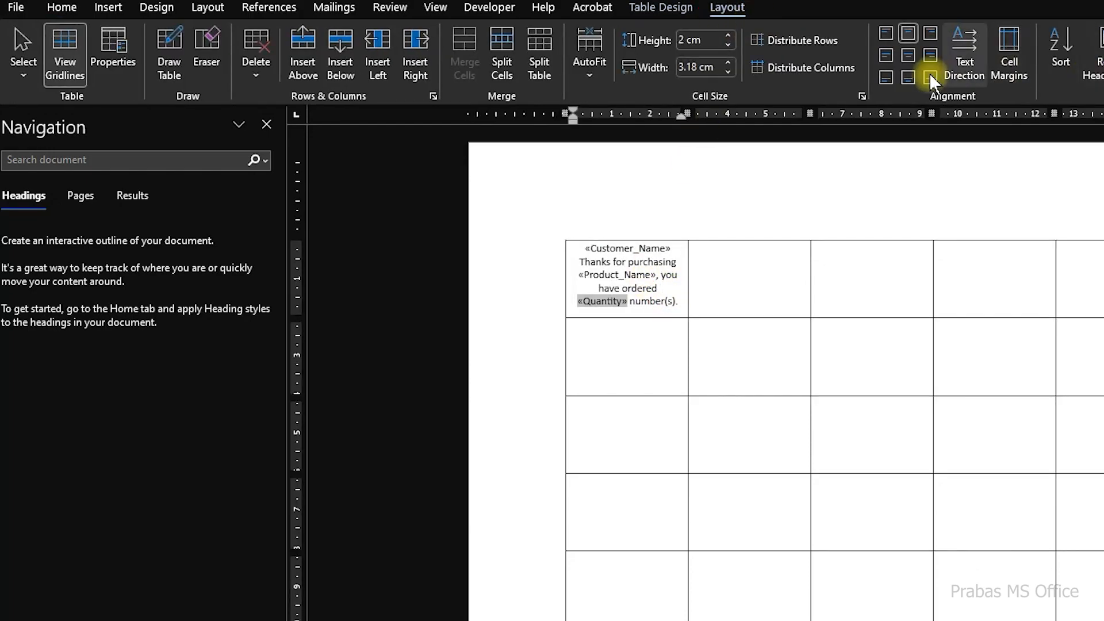
left_click(907, 55)
left_click(635, 306)
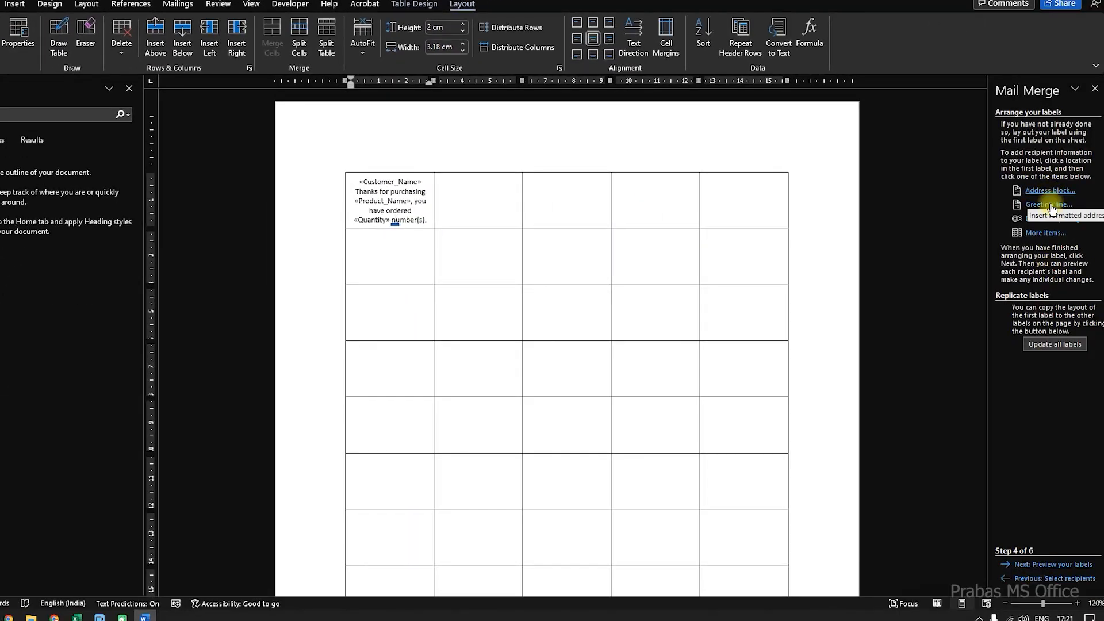
- Advance the mail merge wizard to the label preview and check the first recipient's merged label
left_click(1022, 563)
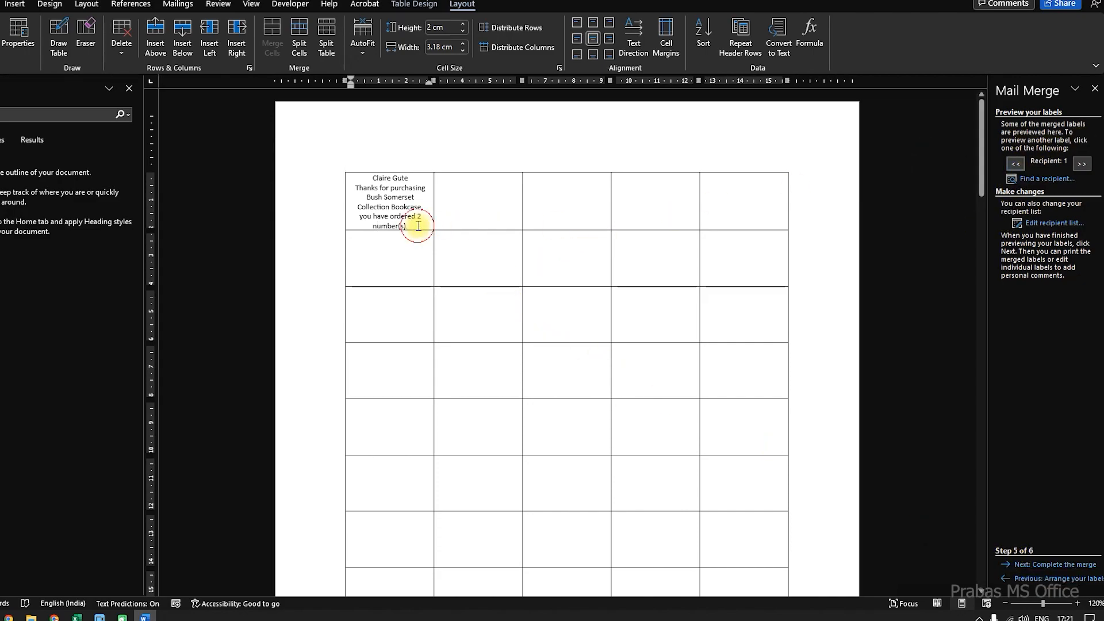
left_click_drag(418, 226, 373, 177)
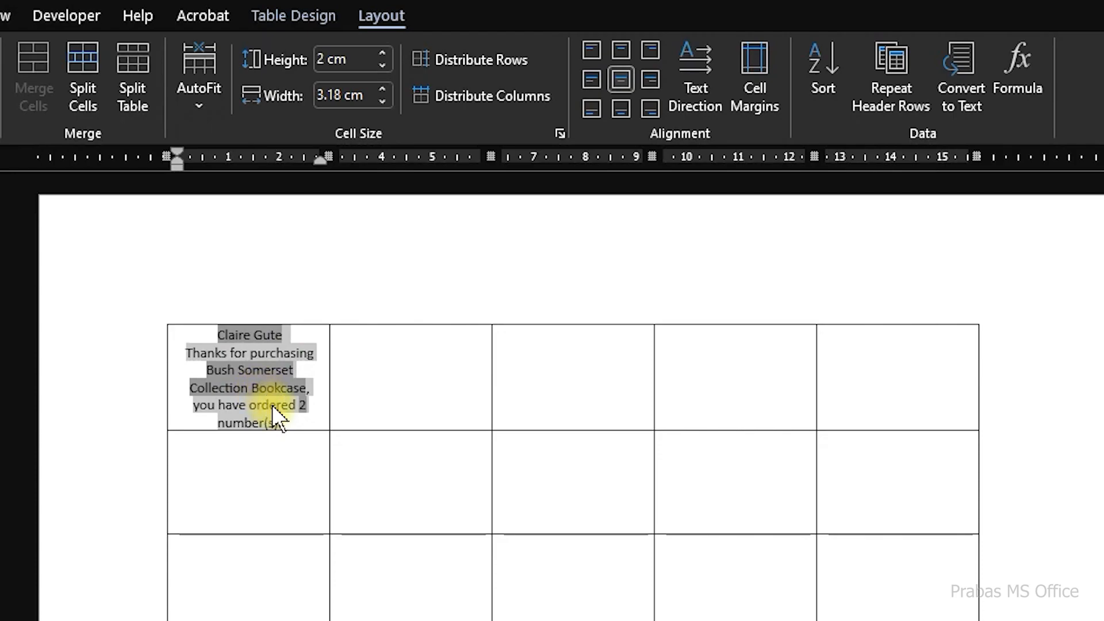
scroll(261, 397, "up", 2)
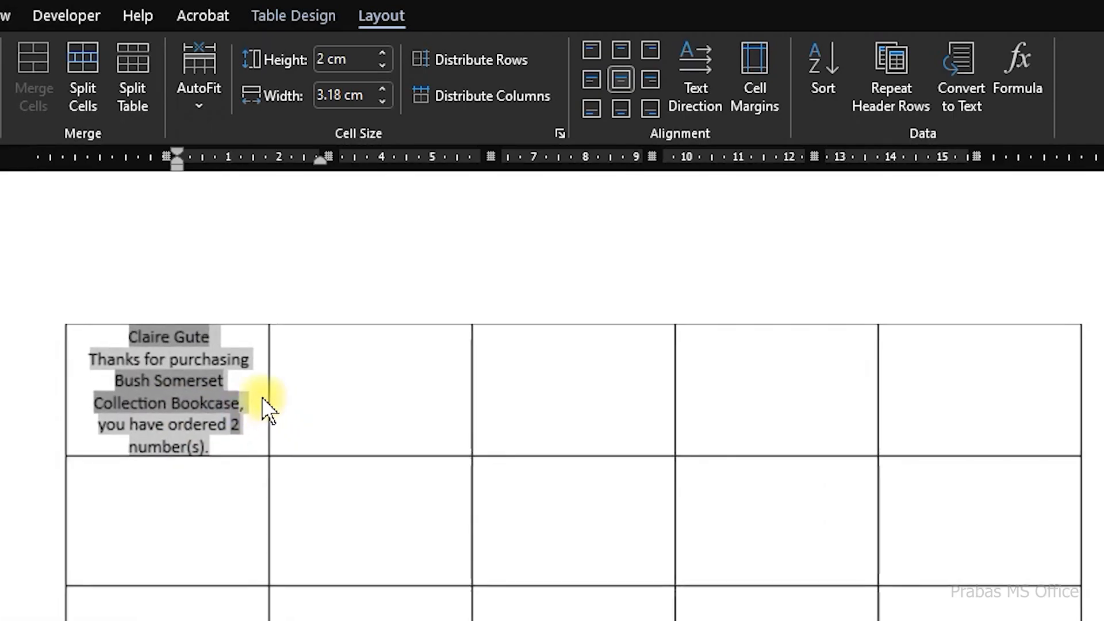
triple_click(172, 338)
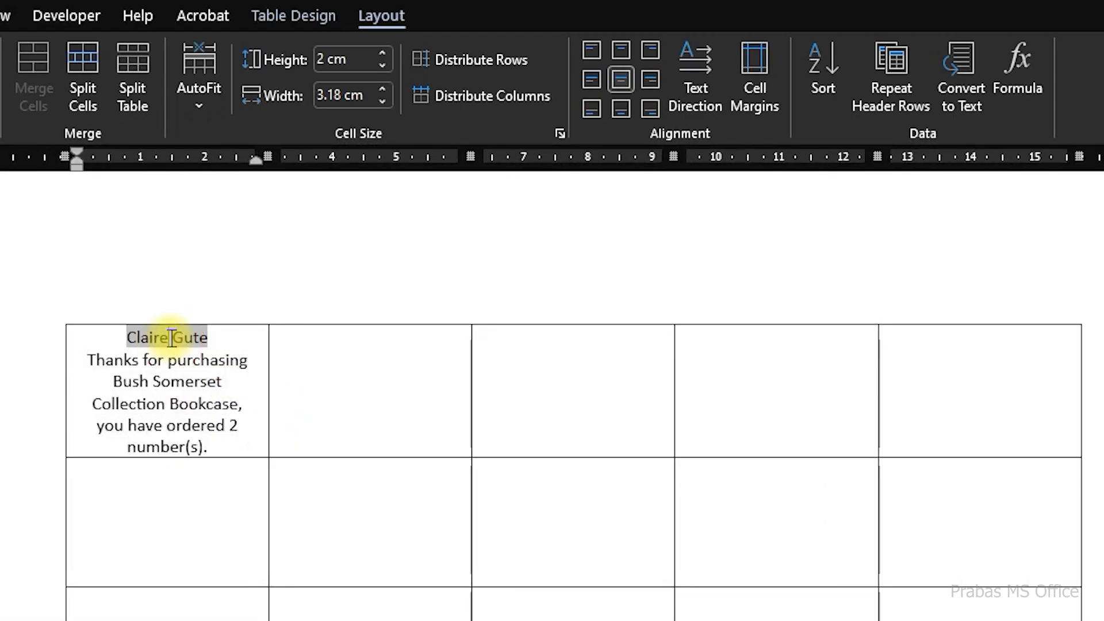
- Update the labels so the first cell's layout is replicated to every cell of the table
left_click(240, 360)
left_click(131, 12)
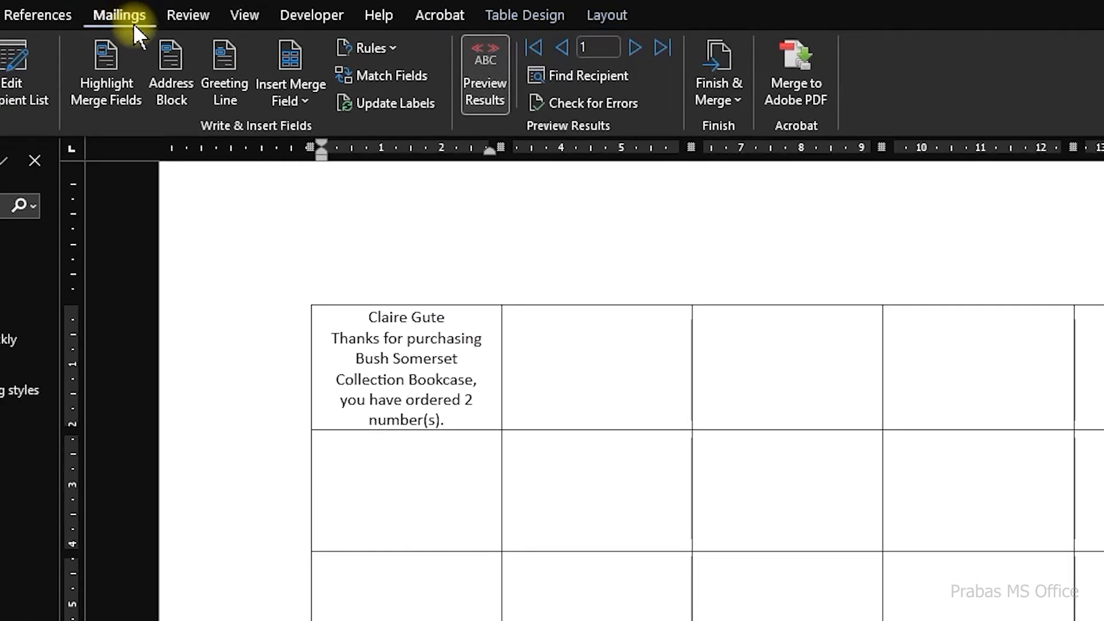
left_click(351, 102)
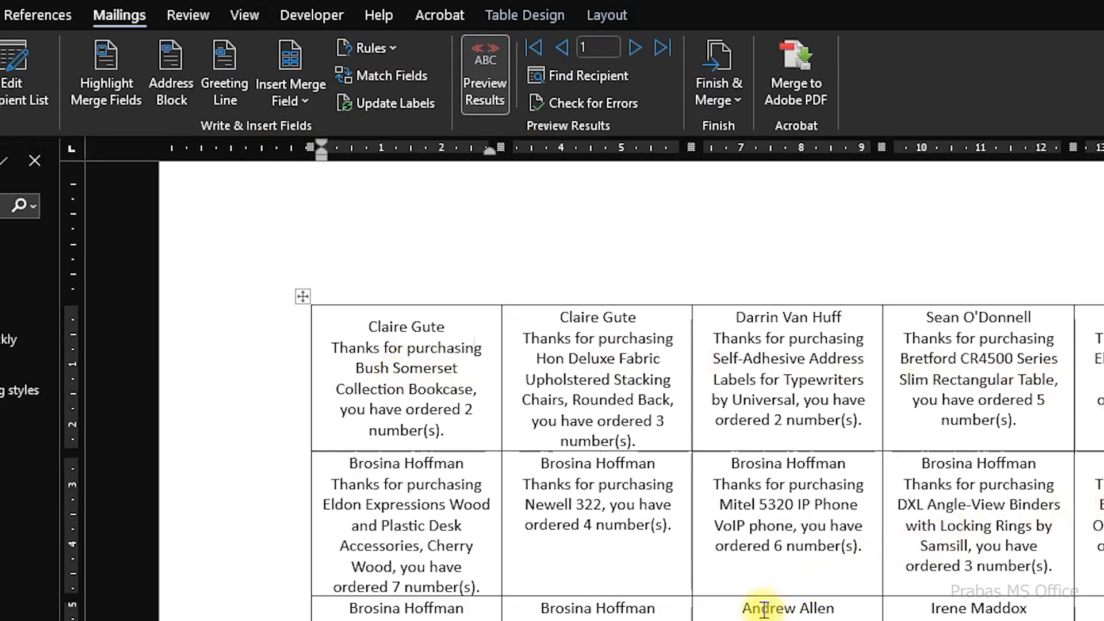
- Examine the customer name, product and ordered quantity in the third label of the third row
left_click_drag(742, 607, 839, 607)
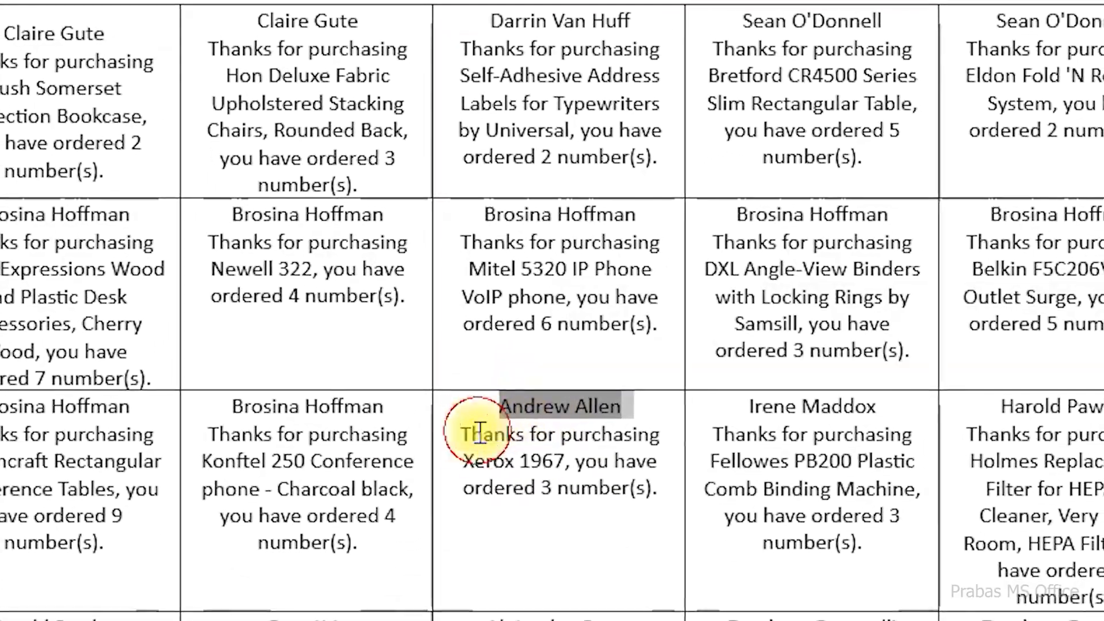
left_click_drag(464, 460, 532, 460)
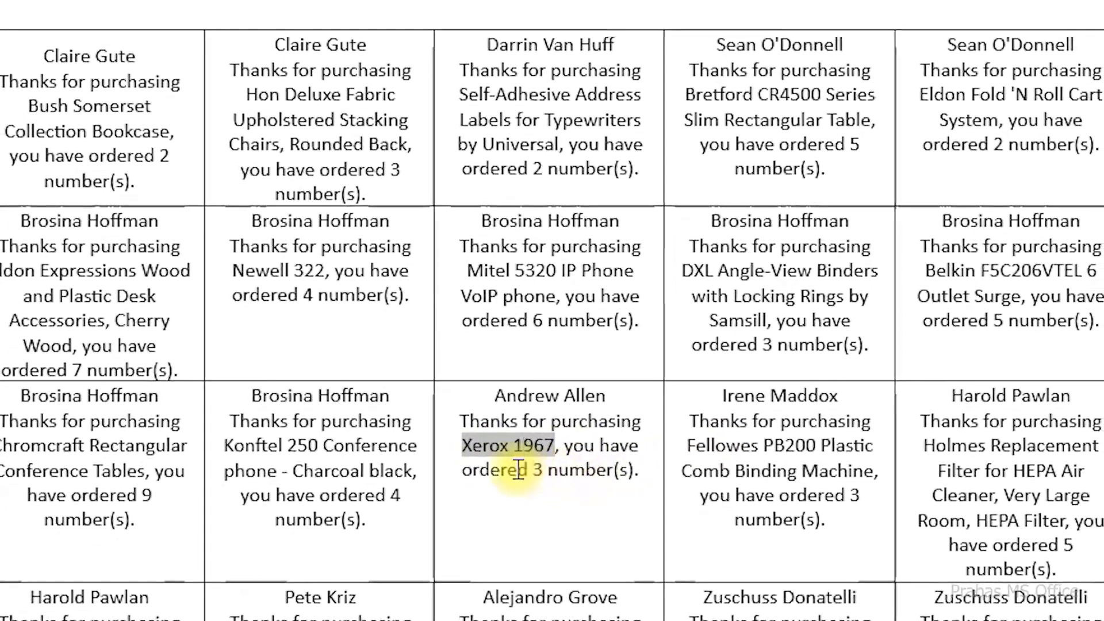
left_click_drag(463, 473, 516, 473)
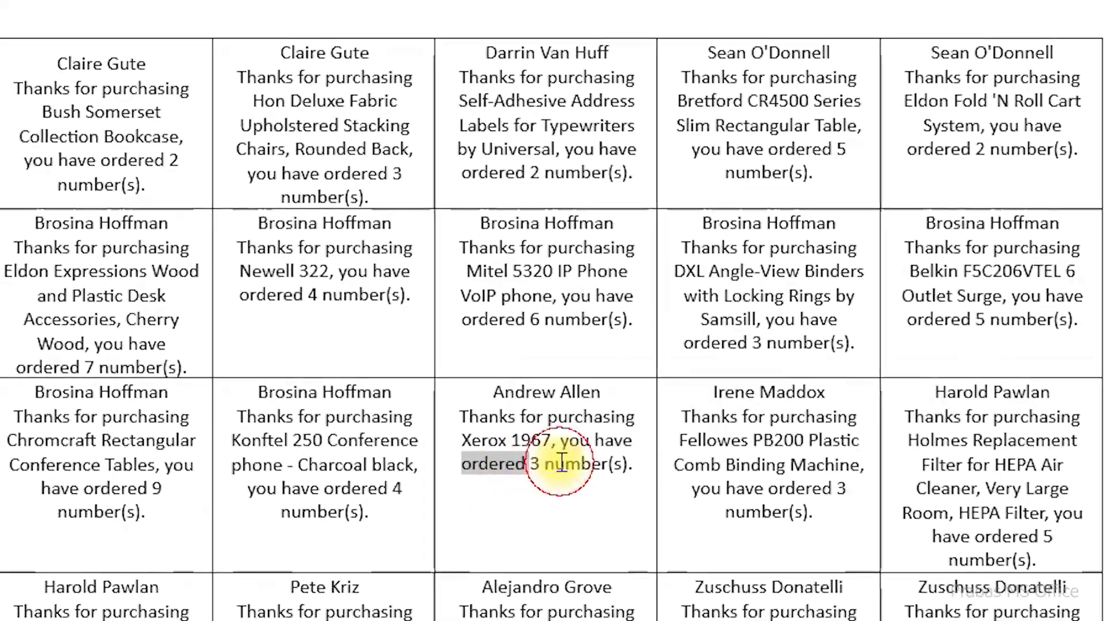
left_click(555, 467)
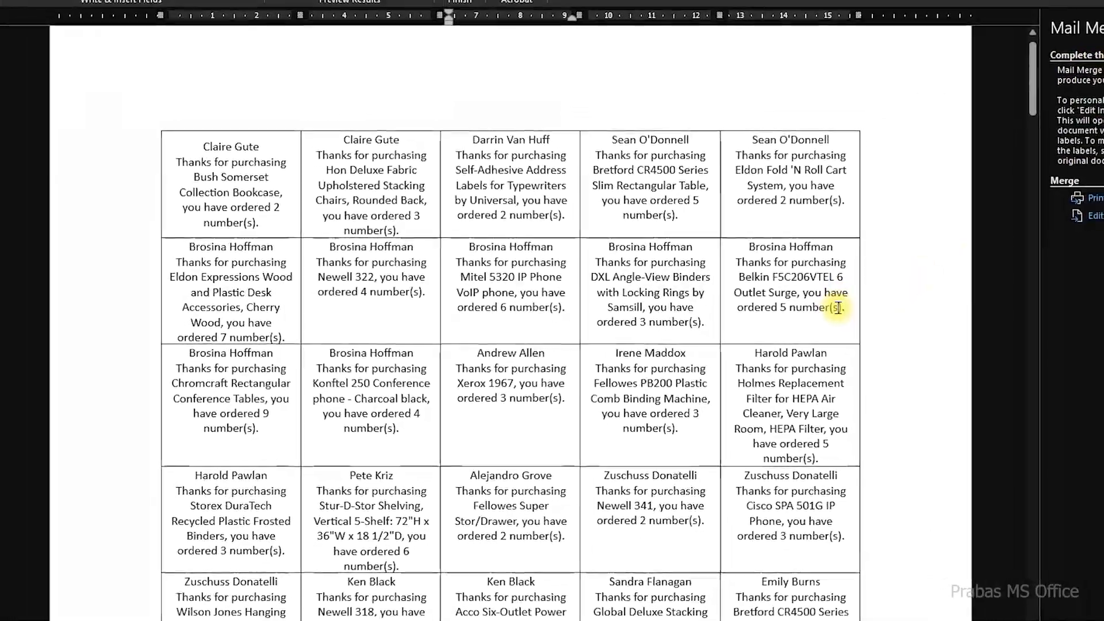
- Look through the print preview of the merged label pages and return to the document
key("ctrl+p")
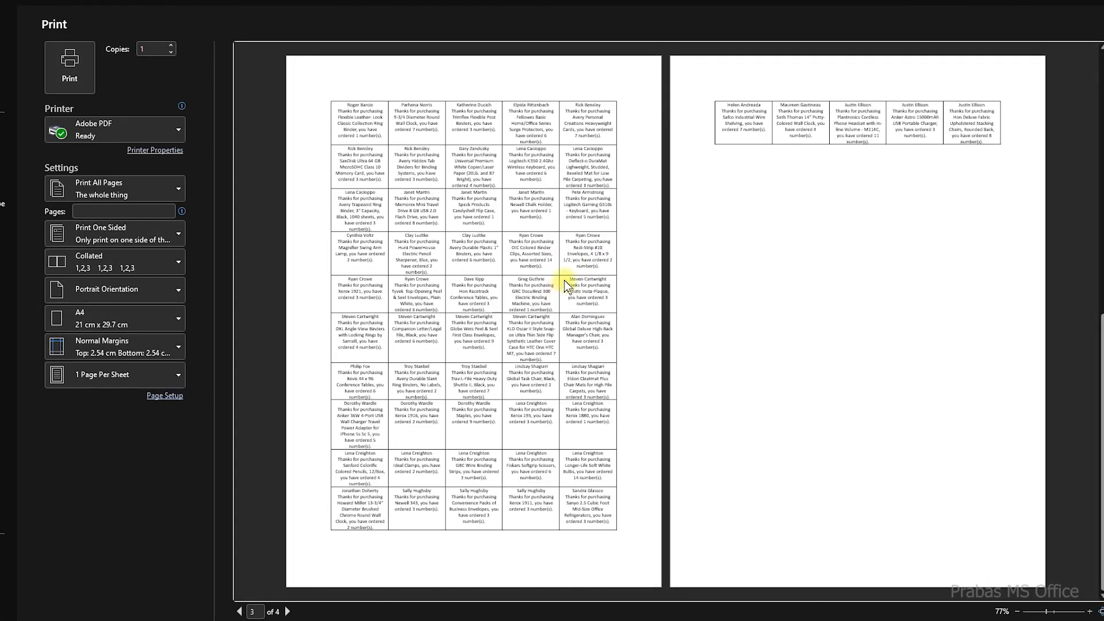
scroll(580, 282, "down", 3)
scroll(581, 274, "up", 3)
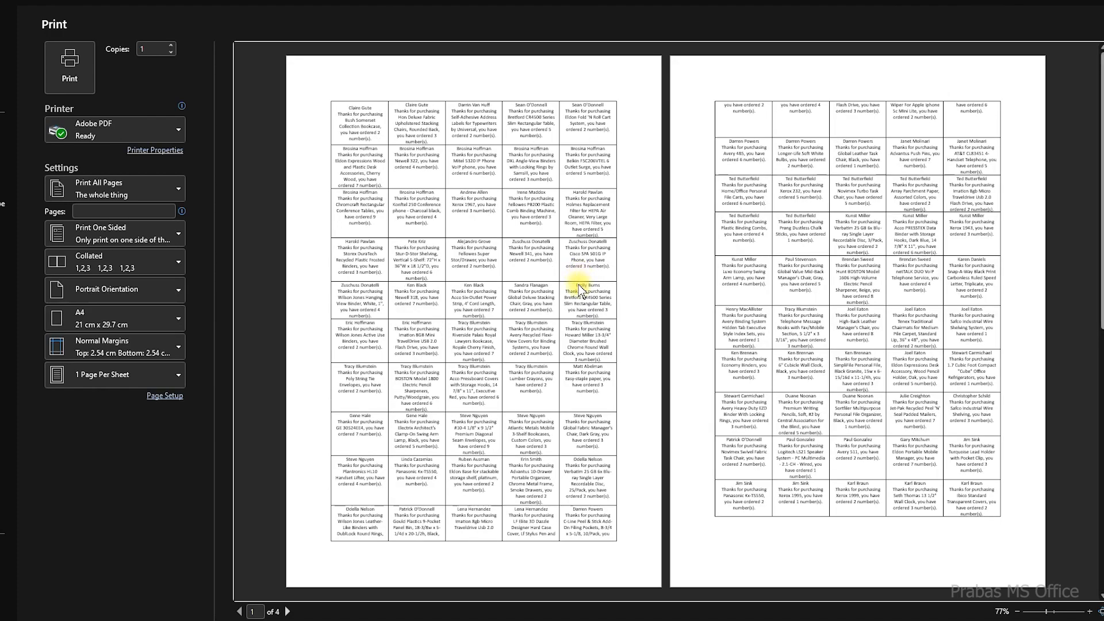
key("Escape")
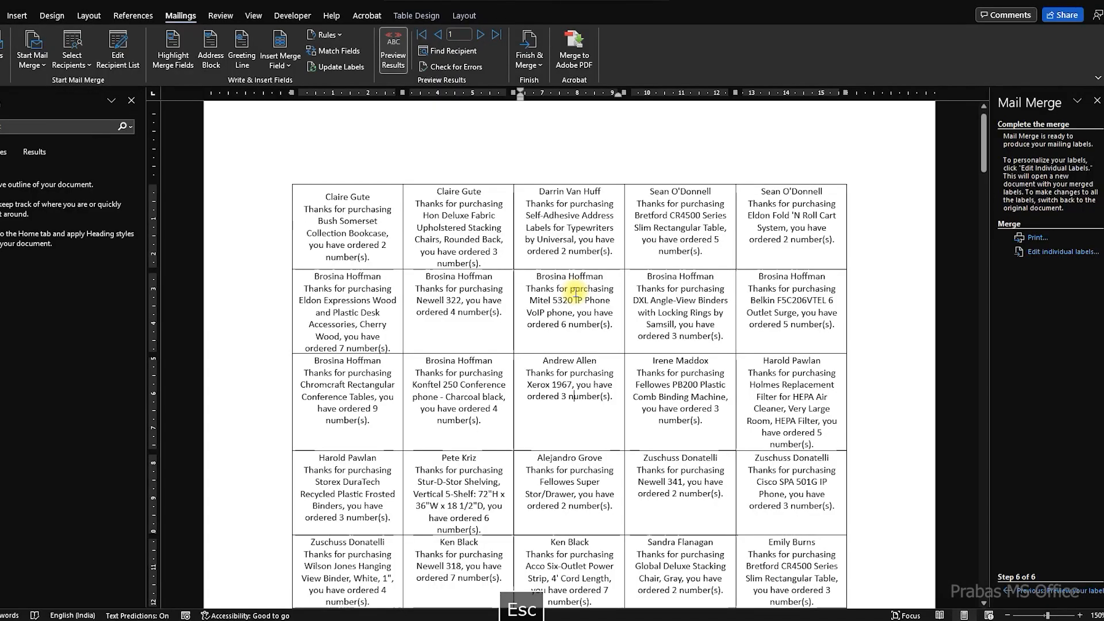